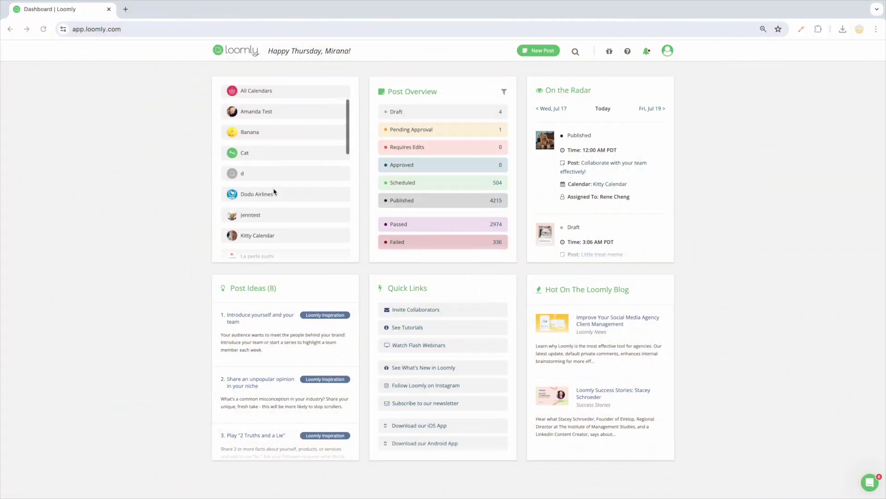
pyautogui.scroll(-3, 273, 191)
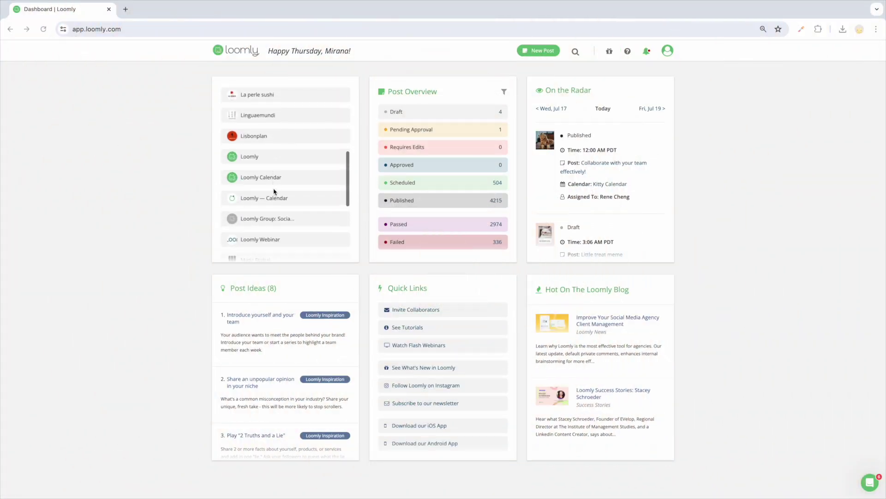
# - Open the Loomly calendar's July 2024 month view and show its collaborator options
pyautogui.click(249, 151)
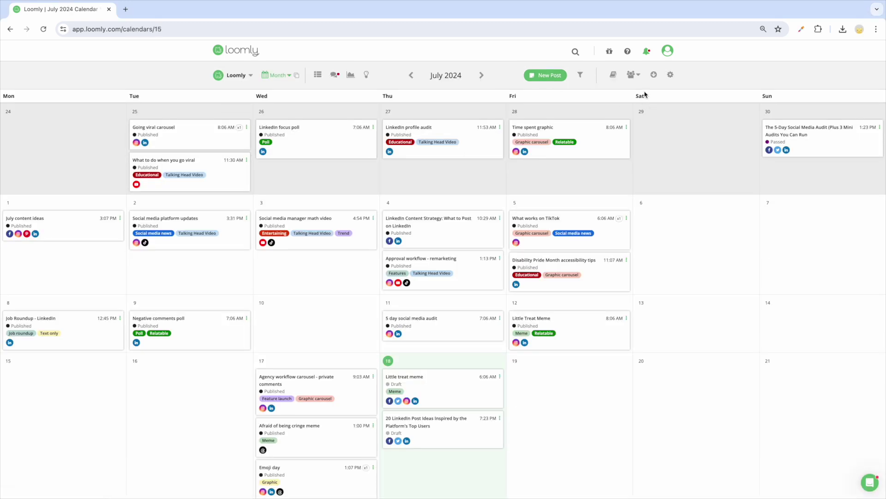
pyautogui.click(633, 75)
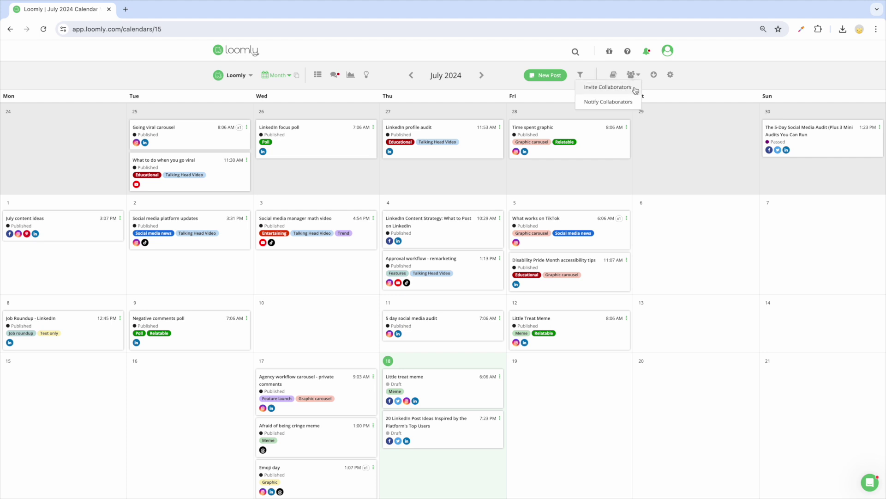
# - Invite a new collaborator to the Loomly calendar by e-mail with the Editor role
pyautogui.click(636, 88)
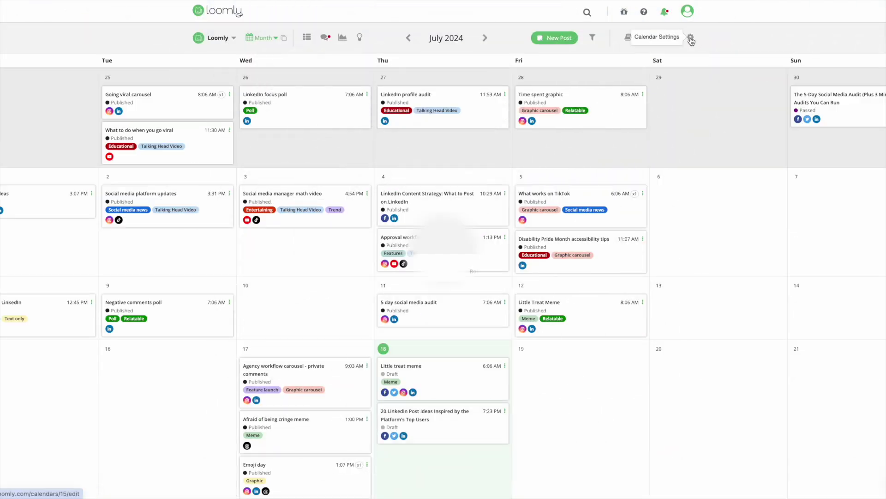
pyautogui.click(690, 39)
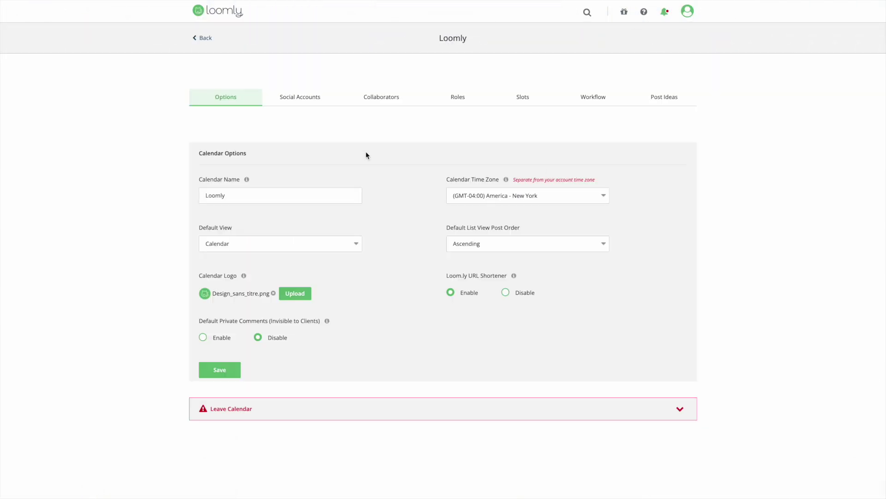
pyautogui.click(378, 99)
pyautogui.click(428, 180)
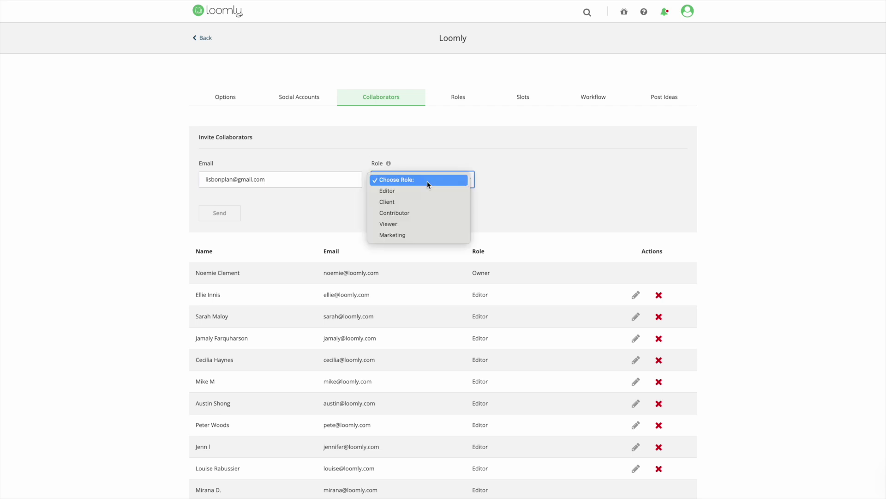
pyautogui.click(424, 195)
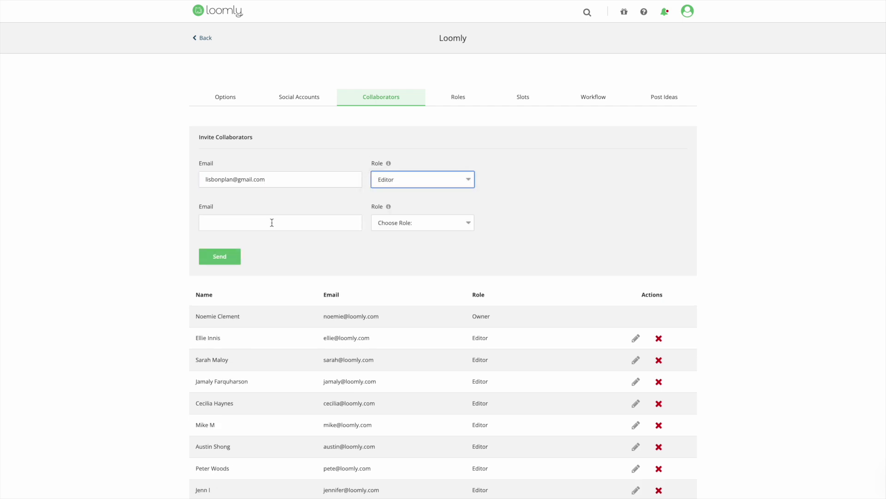
pyautogui.click(232, 257)
# - Open the invitation link from the received invitation e-mail
pyautogui.scroll(-5, 376, 261)
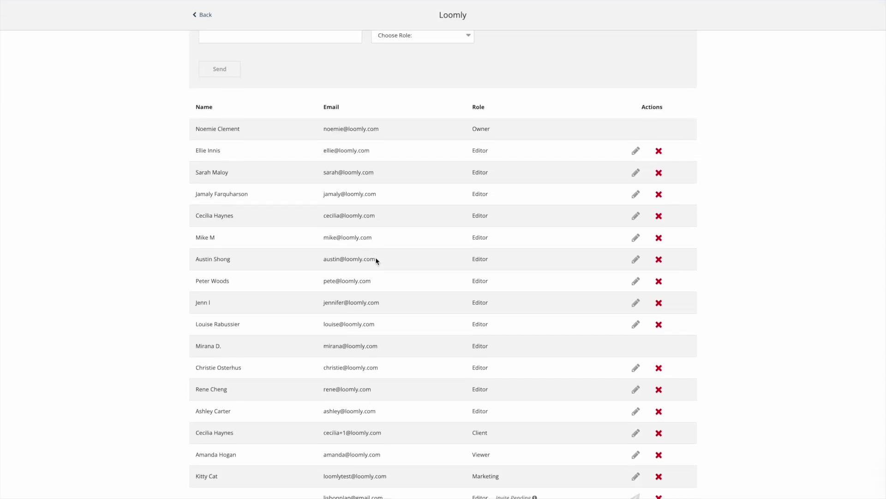
pyautogui.moveTo(381, 456); pyautogui.dragTo(326, 453)
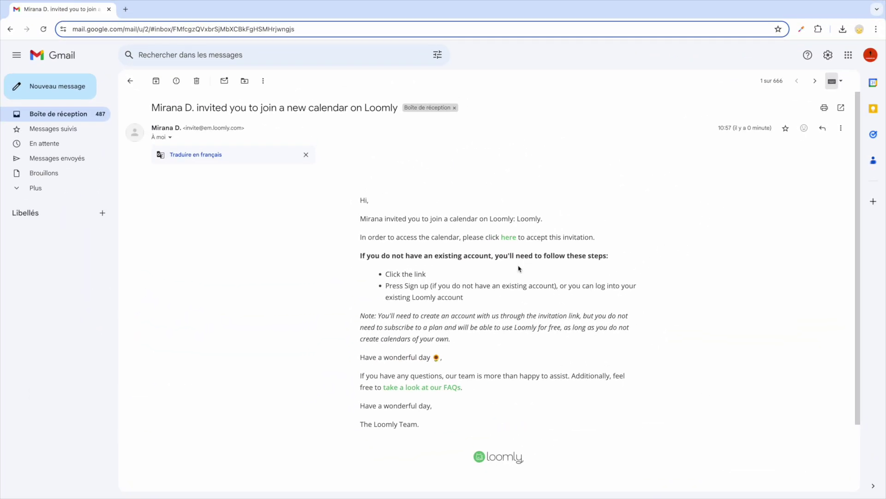
pyautogui.click(507, 237)
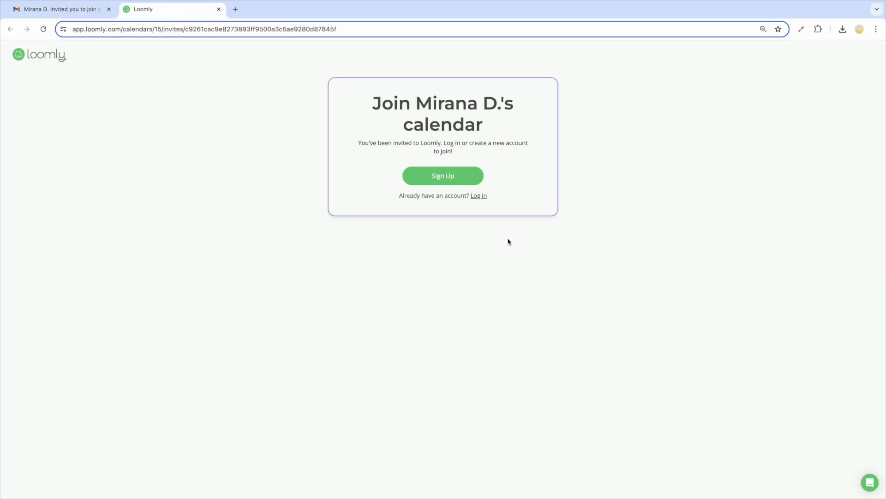
# - Sign up through the invitation to join the calendar and return to its Collaborators settings
pyautogui.click(448, 181)
pyautogui.click(434, 399)
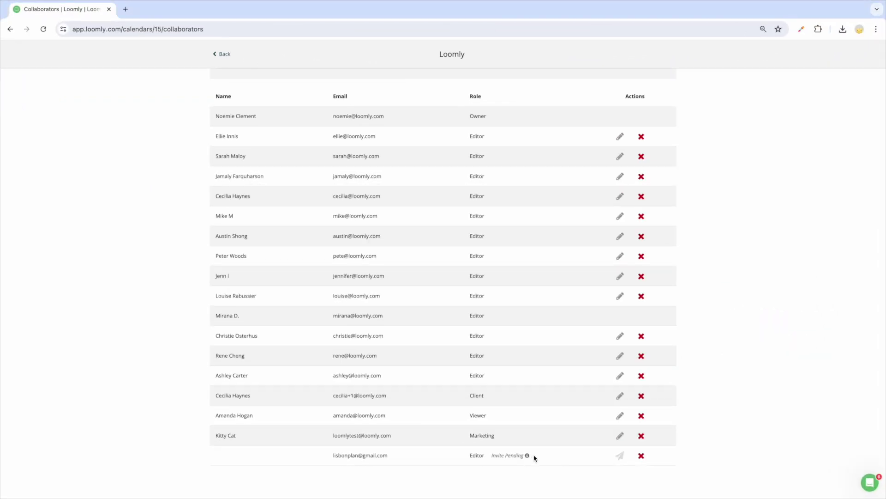
pyautogui.moveTo(515, 456)
pyautogui.scroll(5, 715, 306)
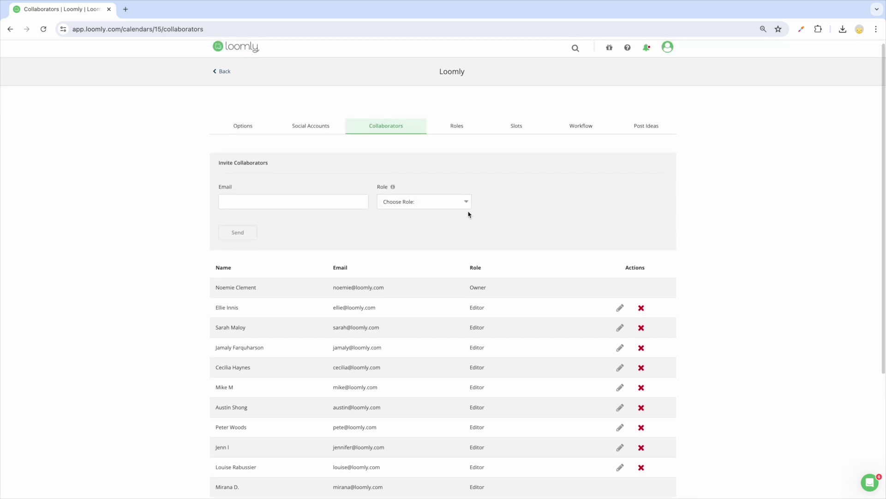
# - Review the available collaborator roles and the explanation of each role
pyautogui.click(465, 203)
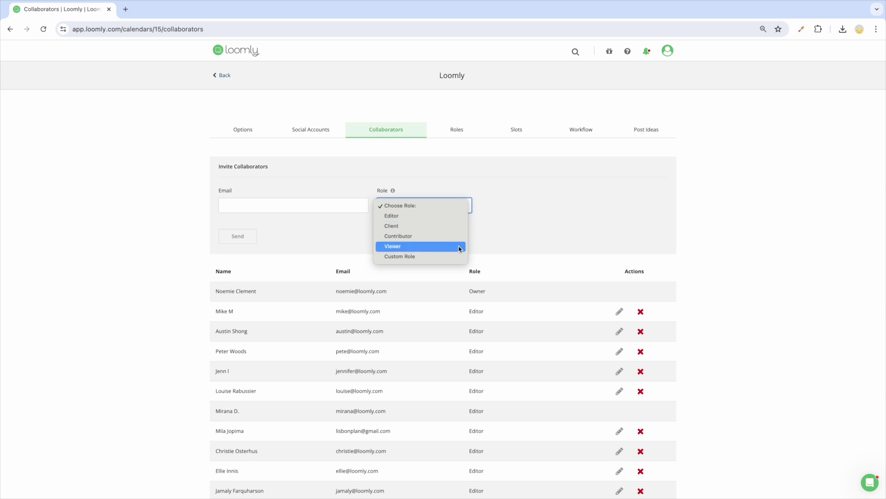
pyautogui.click(468, 295)
pyautogui.moveTo(468, 293); pyautogui.dragTo(493, 296)
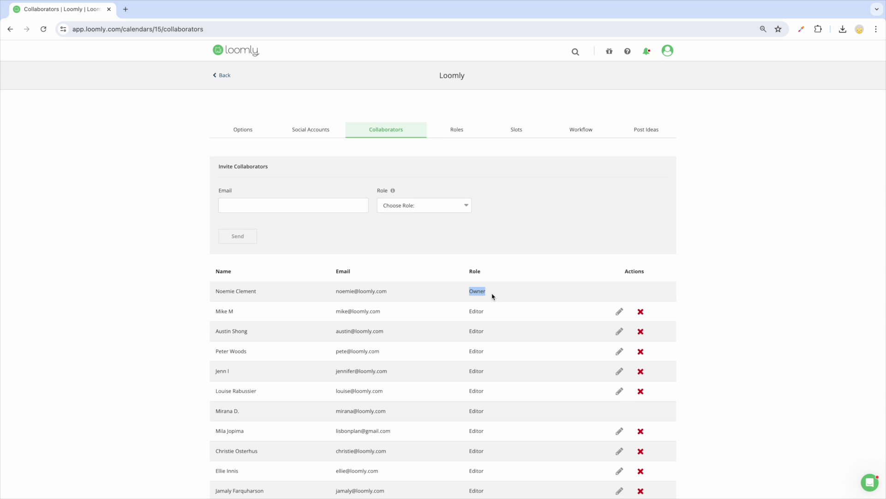
pyautogui.click(493, 295)
pyautogui.click(392, 191)
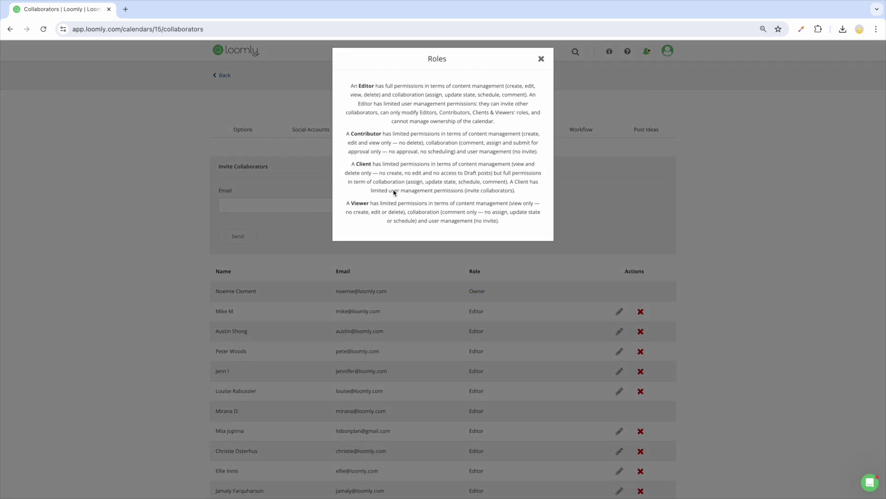
pyautogui.click(541, 59)
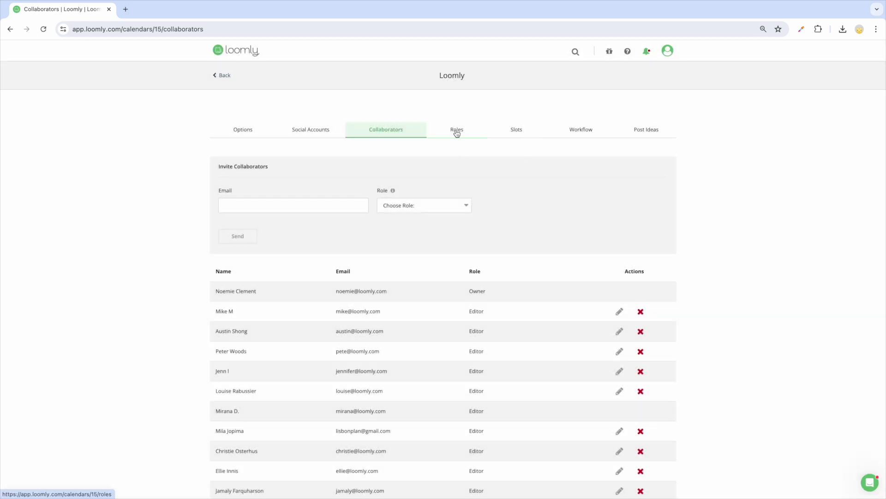
# - Create 'Custom Role - Designer' with Post Create and Update permissions
pyautogui.click(456, 131)
pyautogui.click(623, 169)
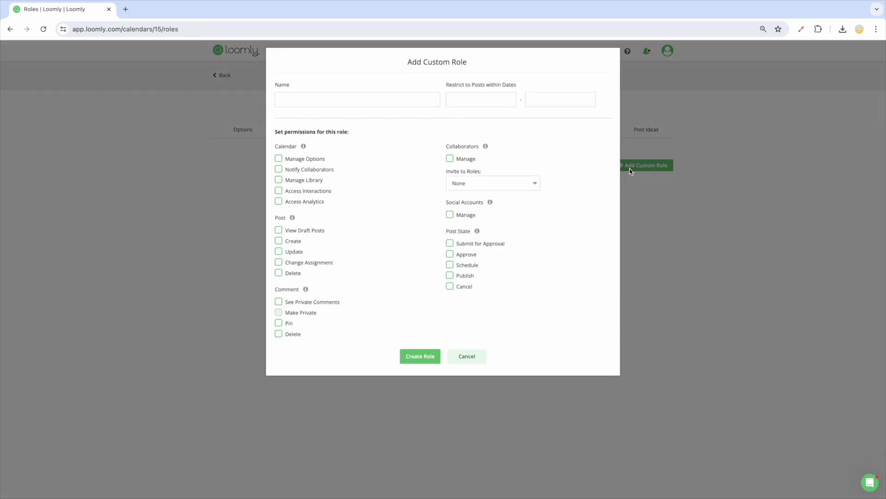
pyautogui.click(279, 241)
pyautogui.click(278, 251)
pyautogui.write('Custom Role - Designer')
pyautogui.click(428, 361)
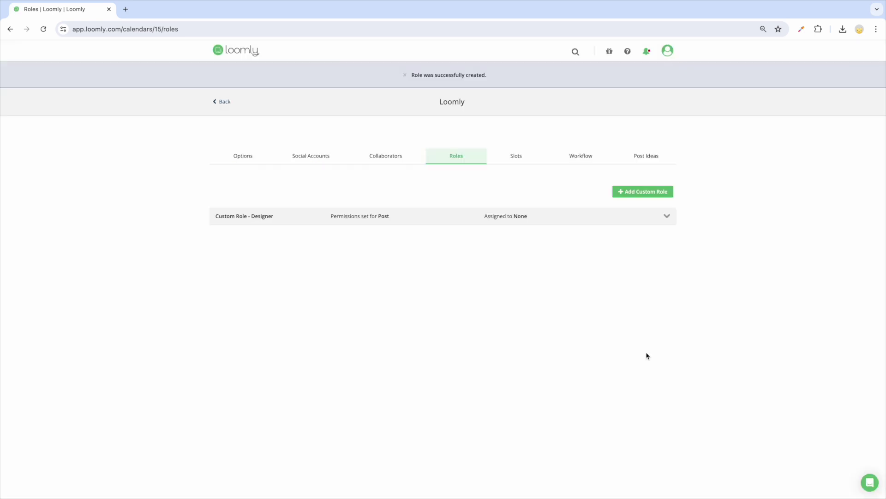
pyautogui.click(670, 218)
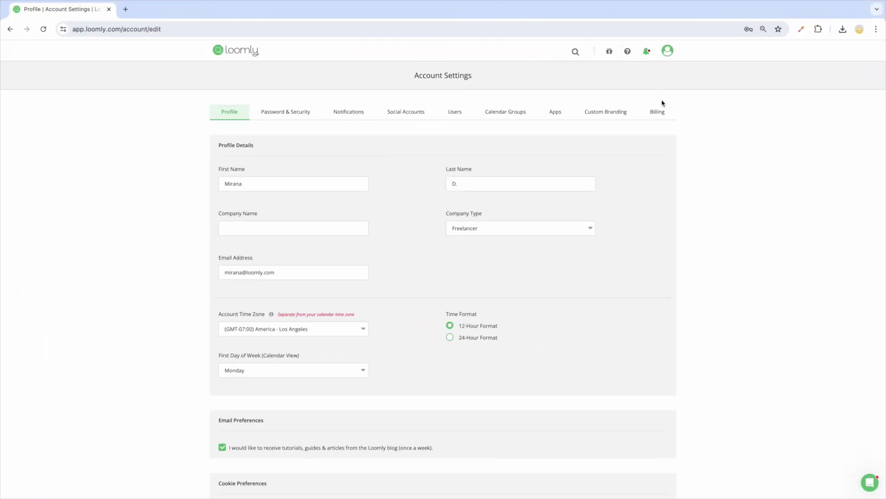
# - Through Billing's user management, invite a collaborator to the Lisbonplan calendar as an Editor
pyautogui.click(661, 115)
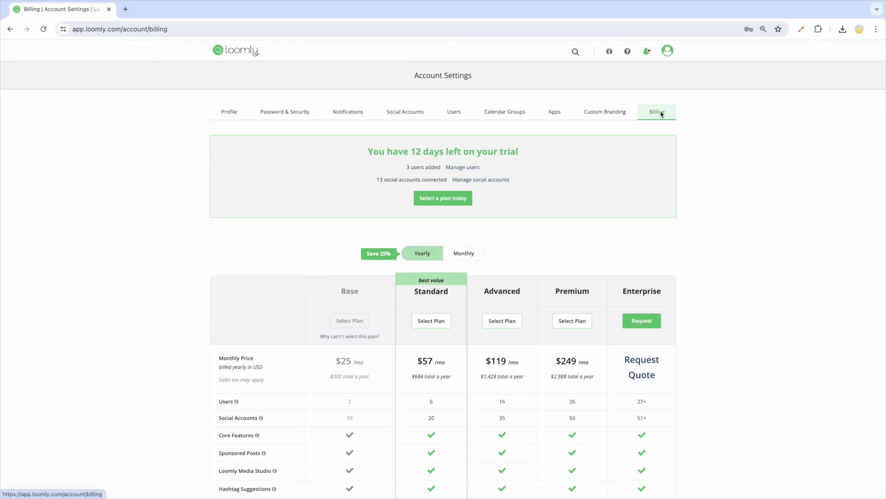
pyautogui.click(465, 169)
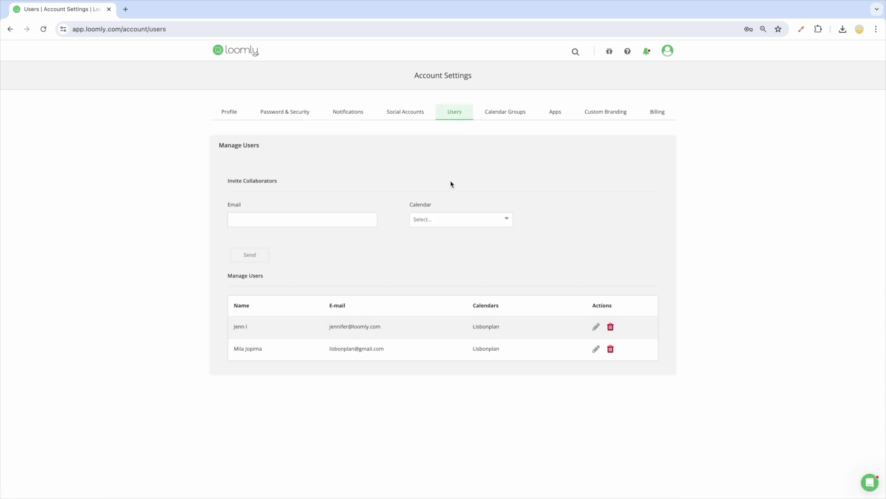
pyautogui.click(447, 219)
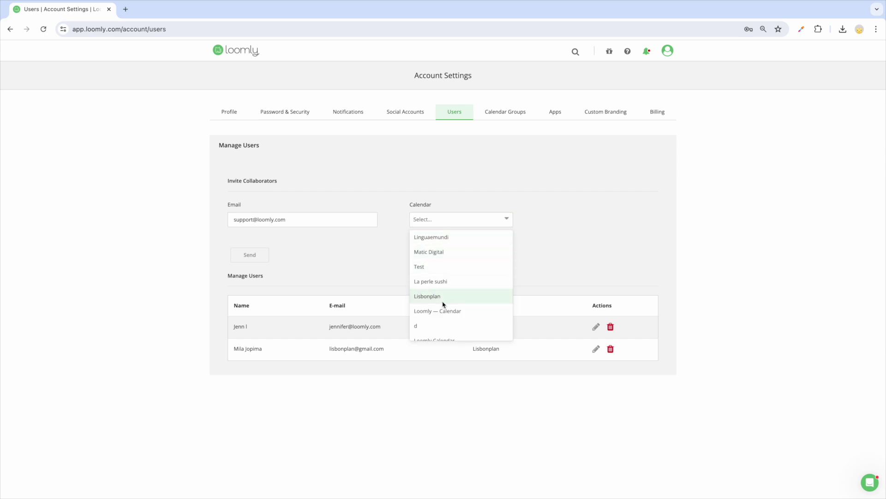
pyautogui.click(444, 303)
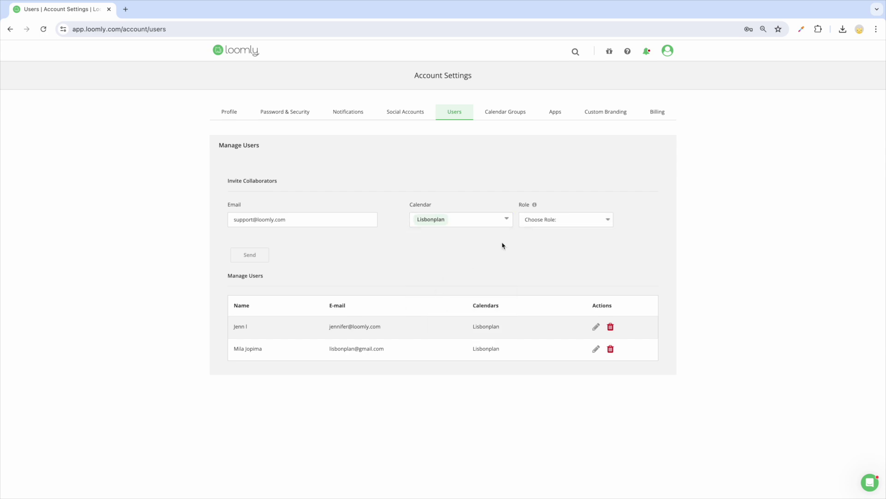
pyautogui.click(537, 221)
pyautogui.click(539, 230)
pyautogui.click(249, 299)
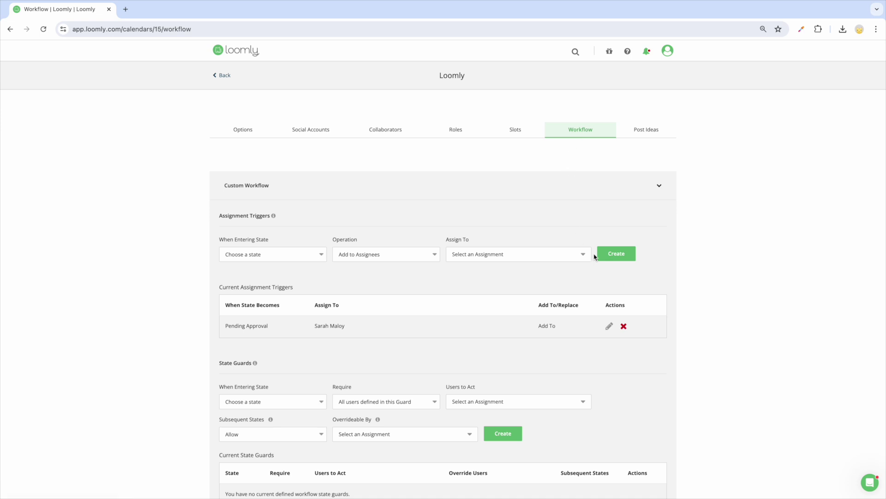
# - Expand Workflow Type to compare the Lite, Original and Zero workflows, Original being current
pyautogui.scroll(-2, 593, 255)
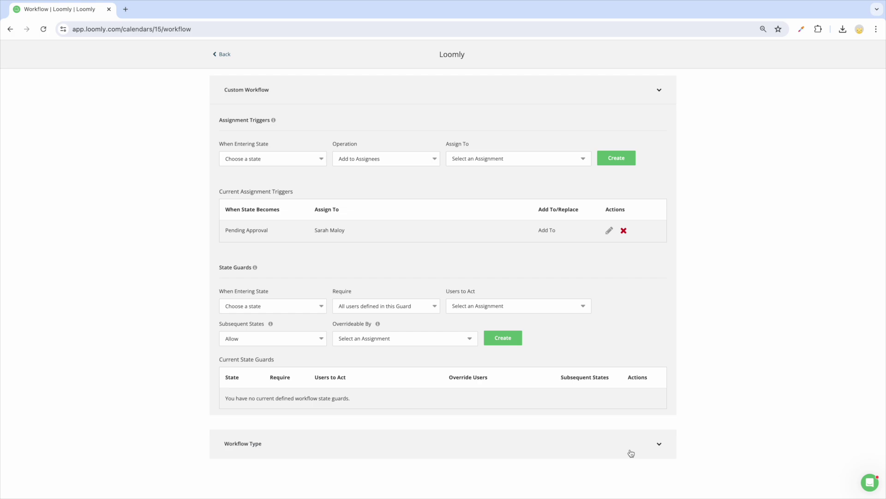
pyautogui.click(632, 448)
pyautogui.scroll(-2, 632, 448)
pyautogui.scroll(-5, 632, 447)
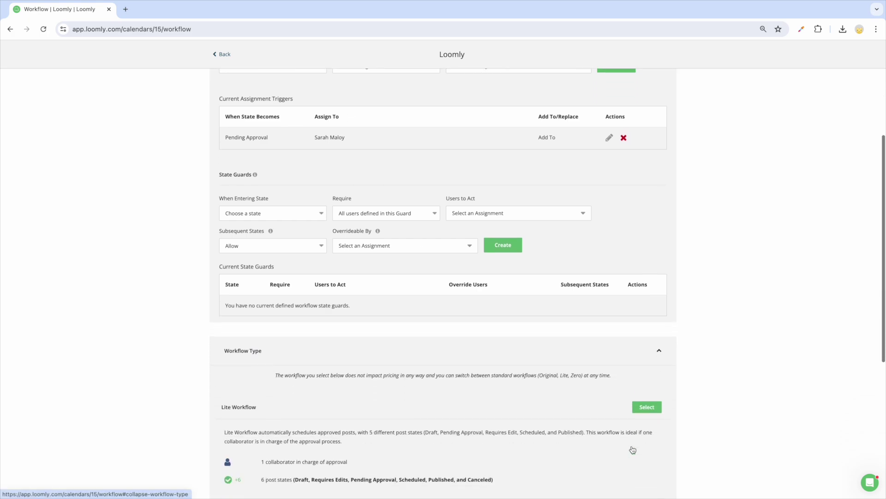
pyautogui.scroll(-2, 633, 448)
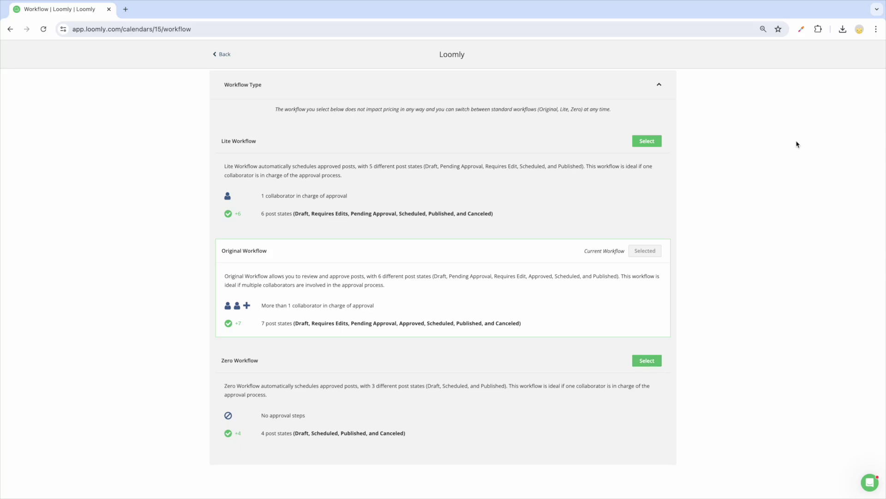
pyautogui.scroll(6, 797, 144)
pyautogui.scroll(4, 795, 146)
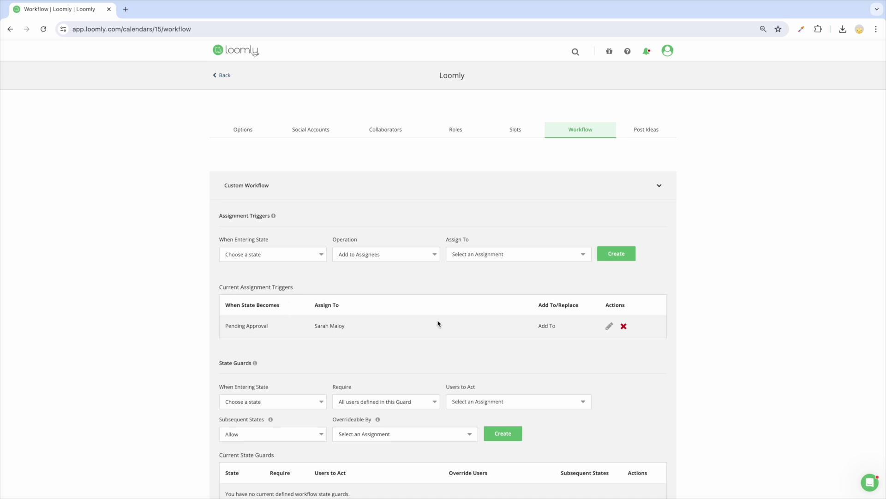
# - Edit and save the Pending Approval assignment trigger
pyautogui.click(610, 327)
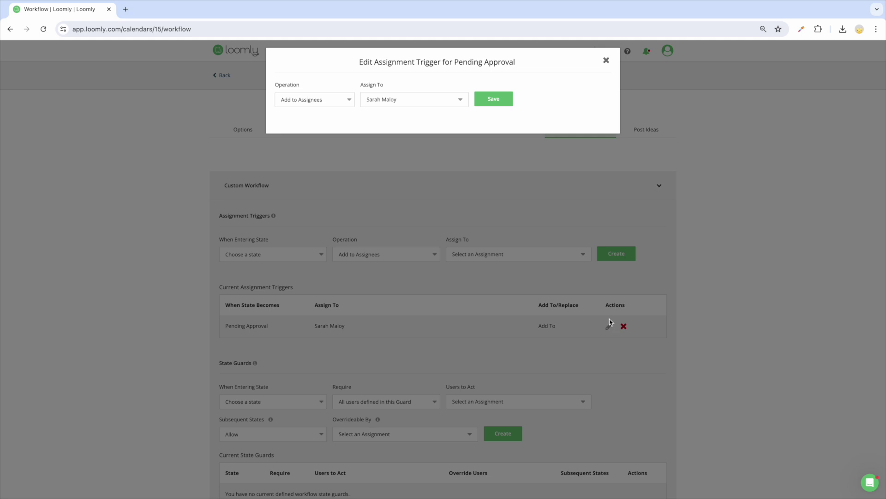
pyautogui.click(492, 101)
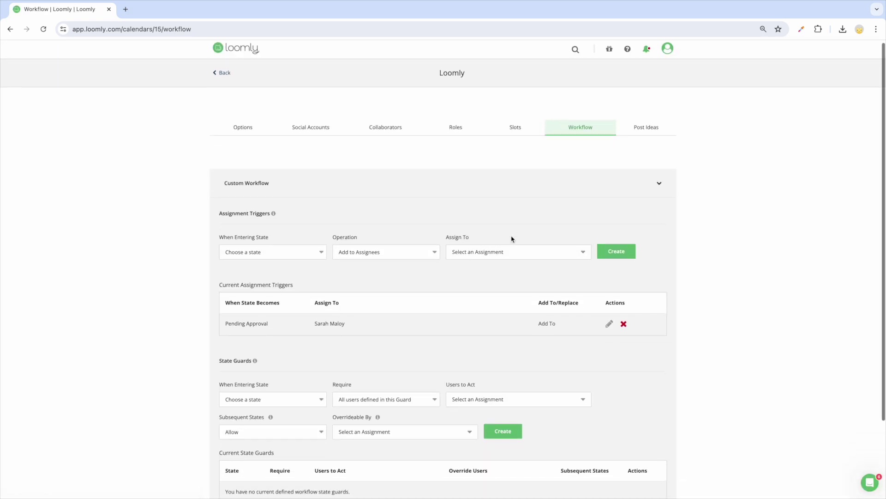
pyautogui.scroll(-2, 511, 239)
pyautogui.scroll(-1, 511, 239)
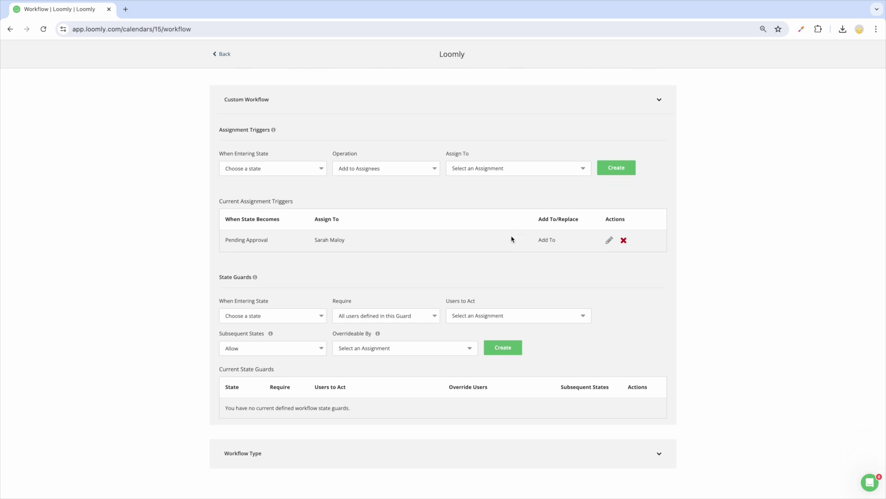
# - Create a Pending Approval state guard: all users, chosen approver must act, subsequent states blocked
pyautogui.click(322, 319)
pyautogui.click(318, 324)
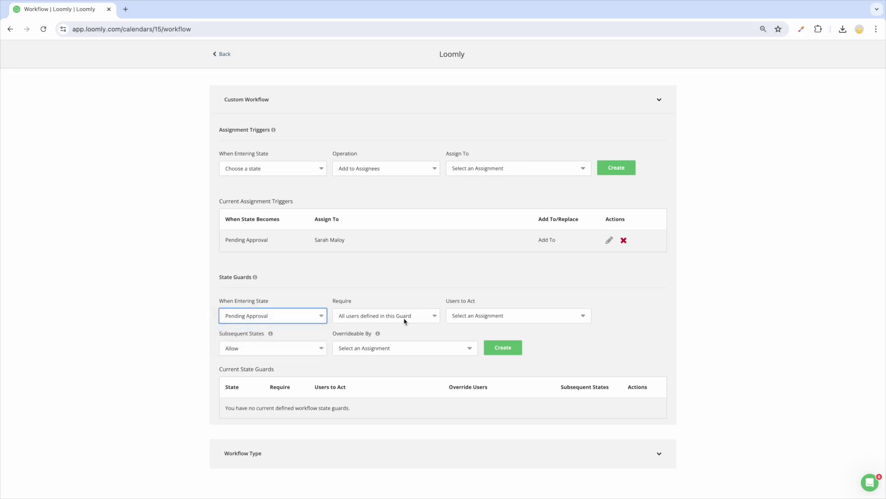
pyautogui.click(404, 319)
pyautogui.click(405, 318)
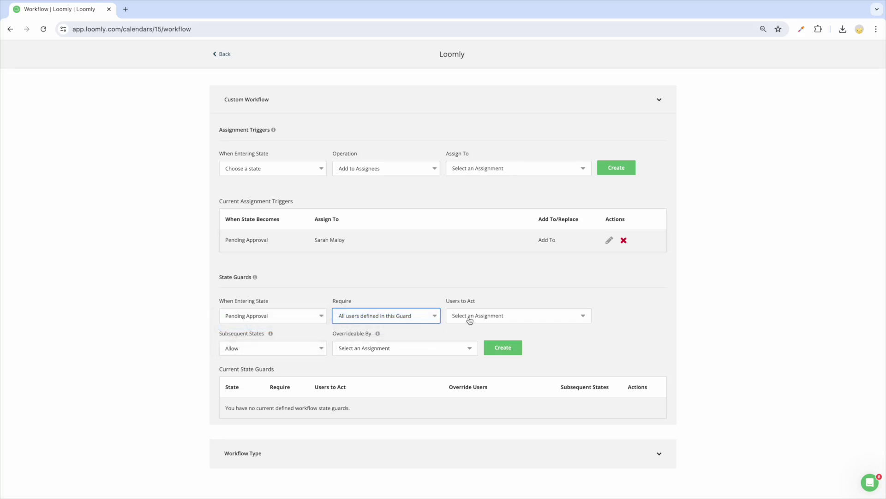
pyautogui.click(492, 315)
pyautogui.scroll(-5, 483, 406)
pyautogui.click(480, 438)
pyautogui.click(617, 139)
pyautogui.scroll(6, 617, 139)
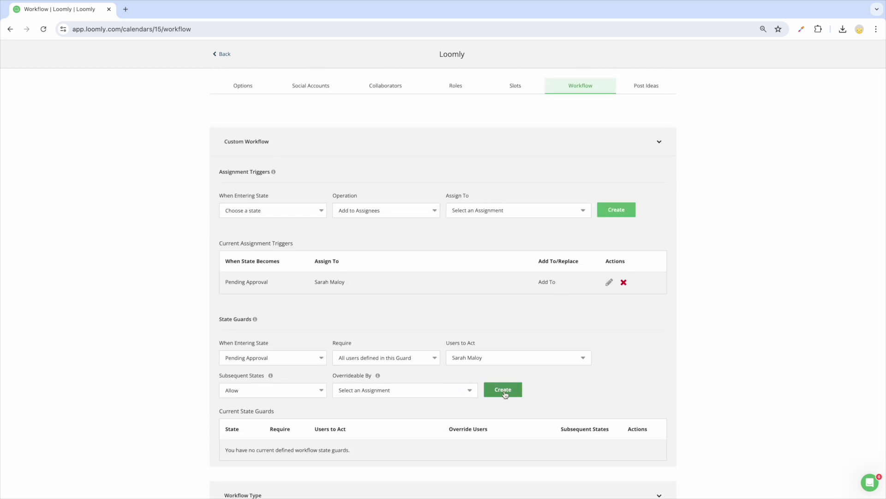
pyautogui.click(272, 390)
pyautogui.click(231, 401)
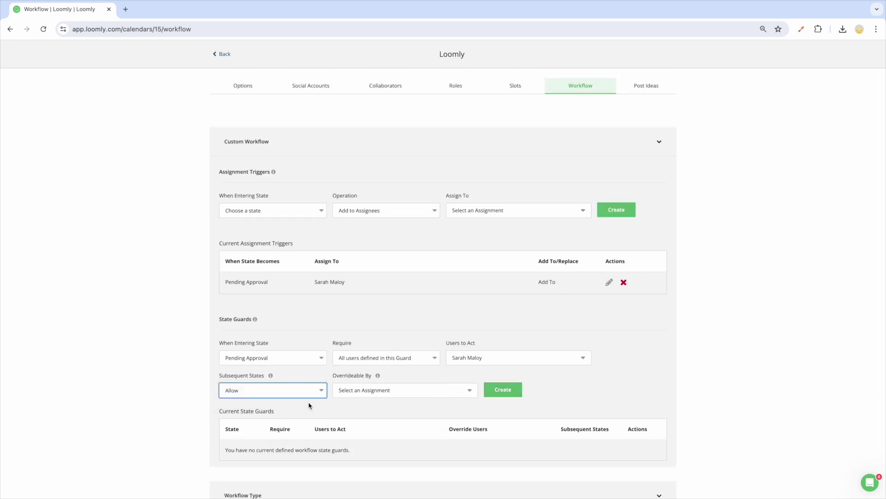
pyautogui.click(504, 390)
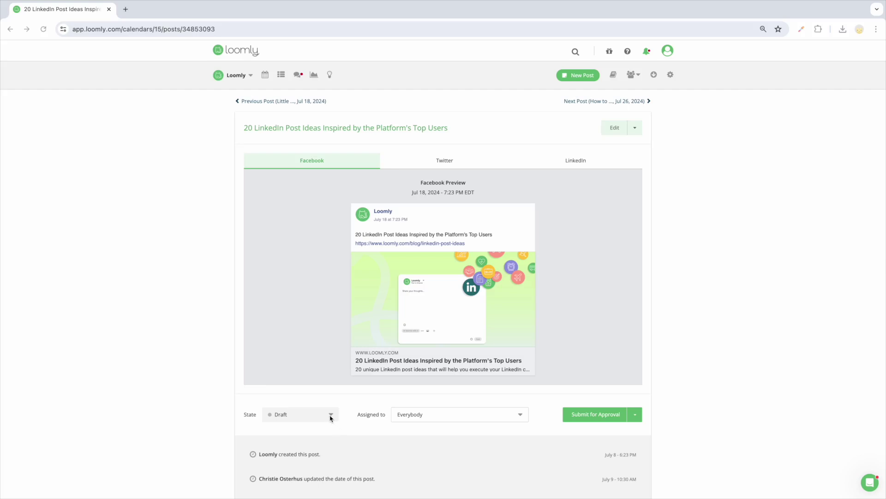
# - Submit the LinkedIn post for approval, mark it Requires Edits, then resubmit it
pyautogui.click(592, 419)
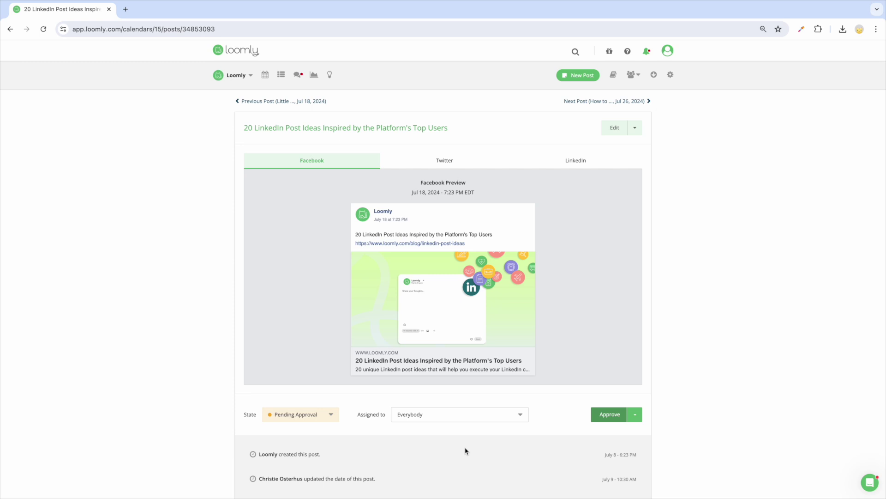
pyautogui.click(331, 416)
pyautogui.scroll(-1, 323, 450)
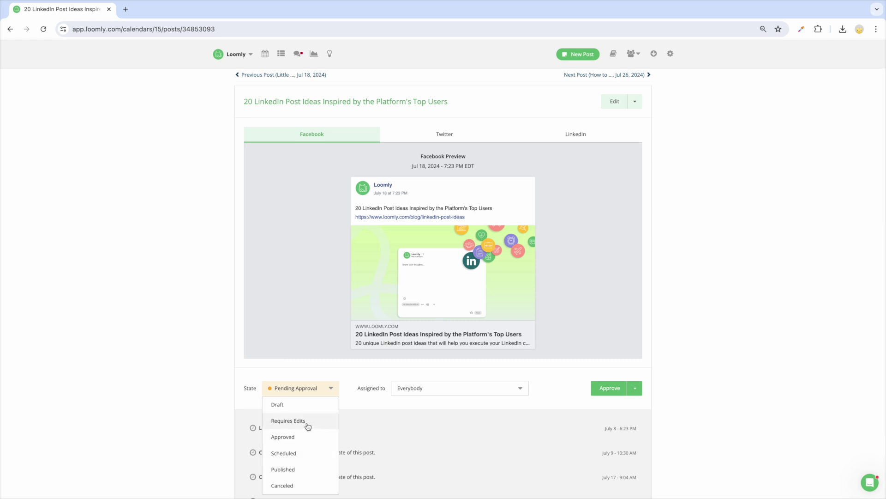
pyautogui.click(308, 426)
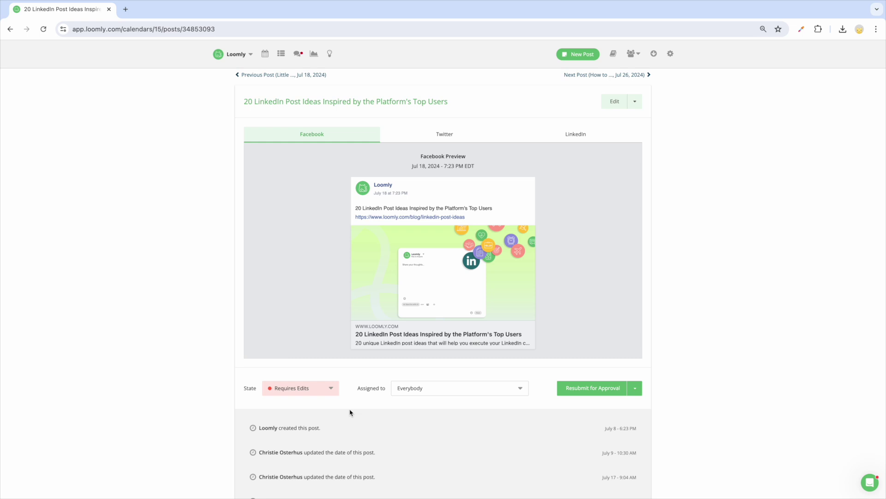
pyautogui.click(577, 391)
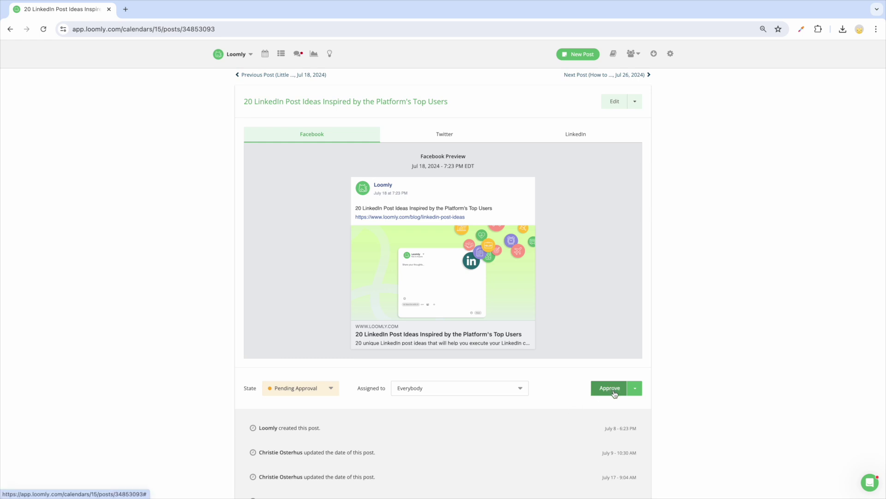
# - Review the other approval options and state choices, leaving the post in Pending Approval
pyautogui.click(640, 392)
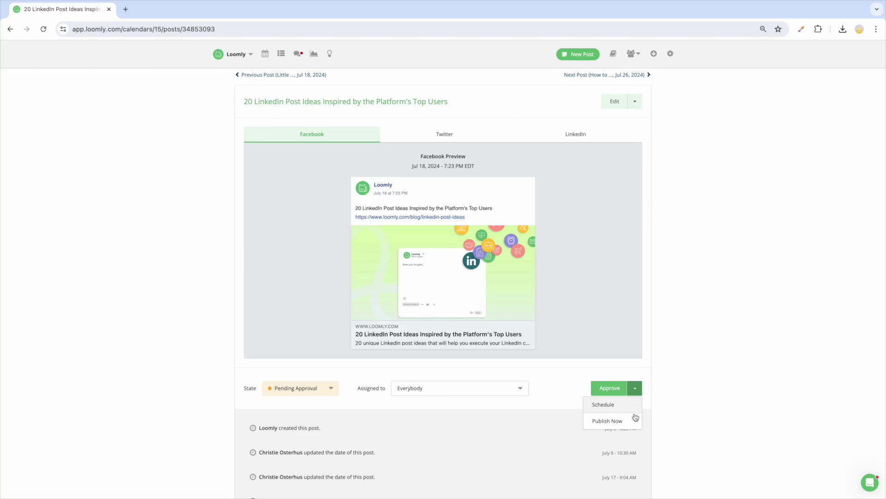
pyautogui.click(552, 416)
pyautogui.click(331, 391)
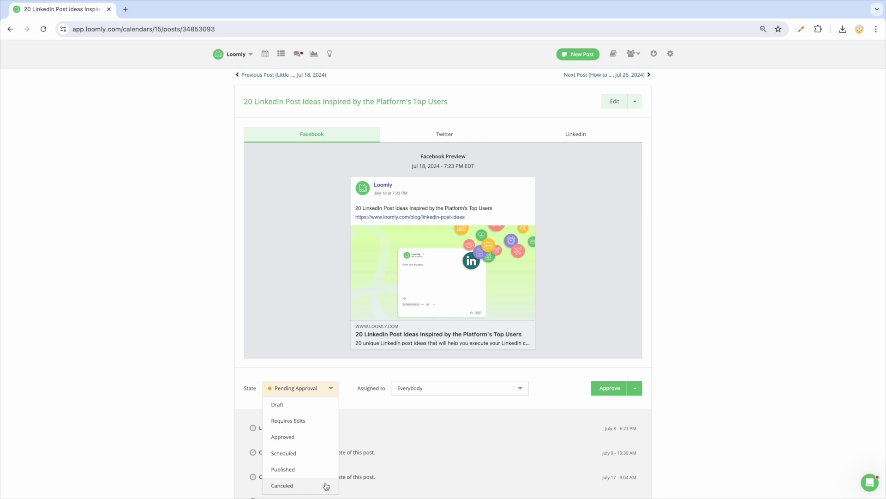
pyautogui.click(402, 452)
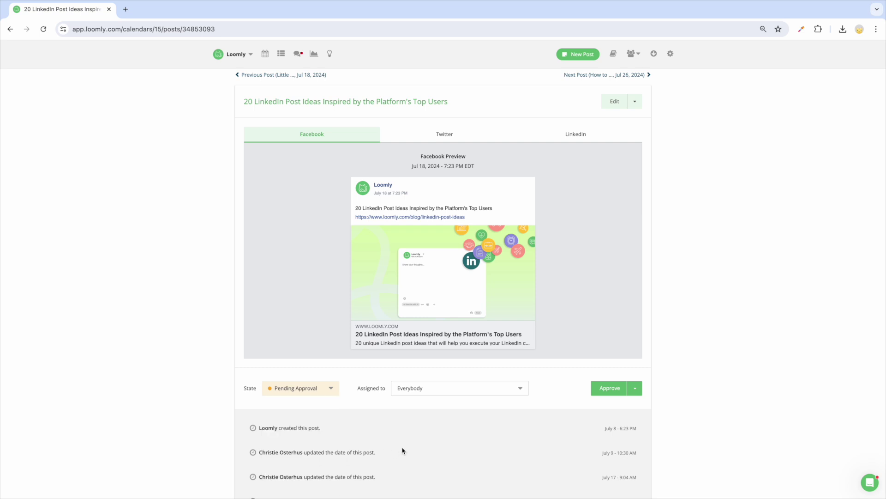
# - Replace Everybody with two specific collaborators as the LinkedIn post's assignees
pyautogui.click(525, 392)
pyautogui.scroll(-2, 497, 422)
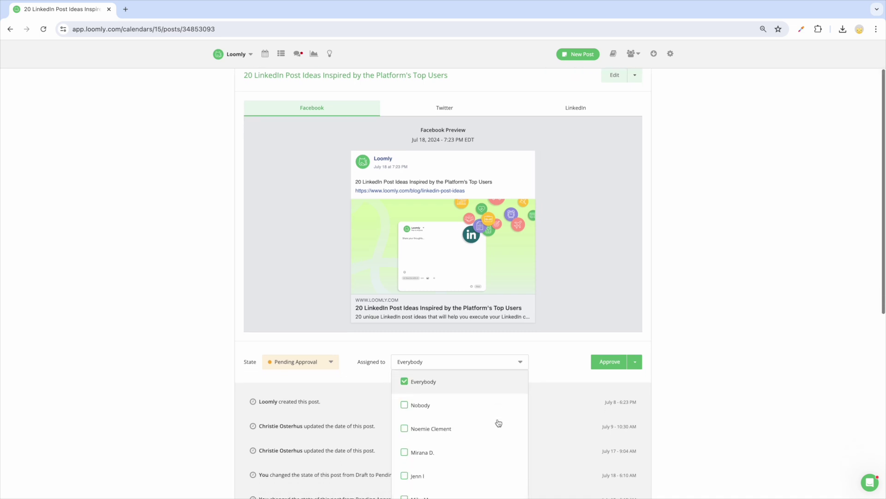
pyautogui.scroll(-2, 499, 422)
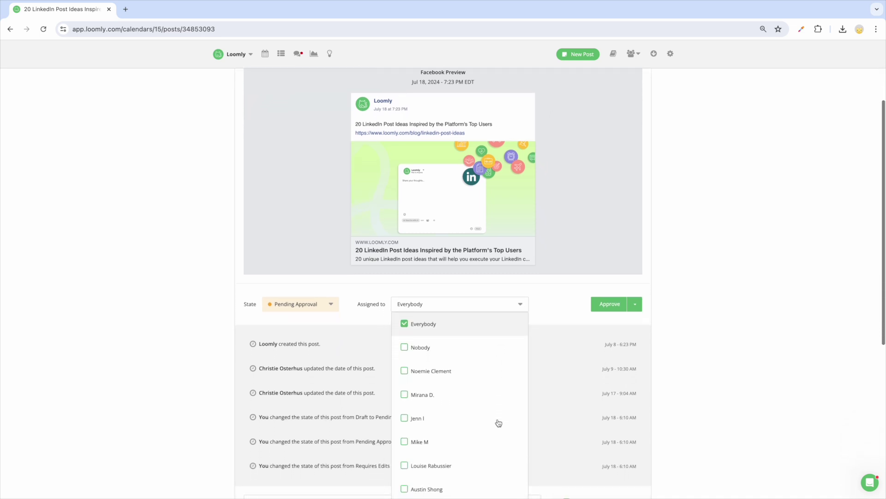
pyautogui.scroll(-1, 498, 423)
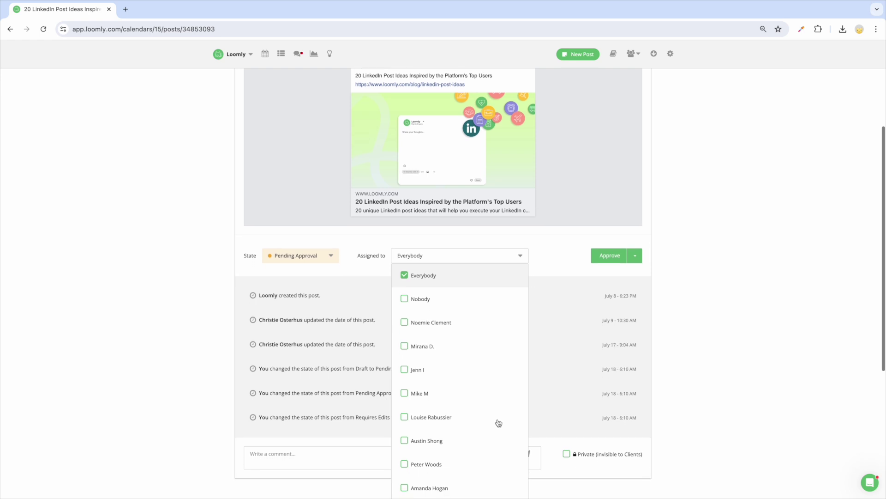
pyautogui.click(405, 371)
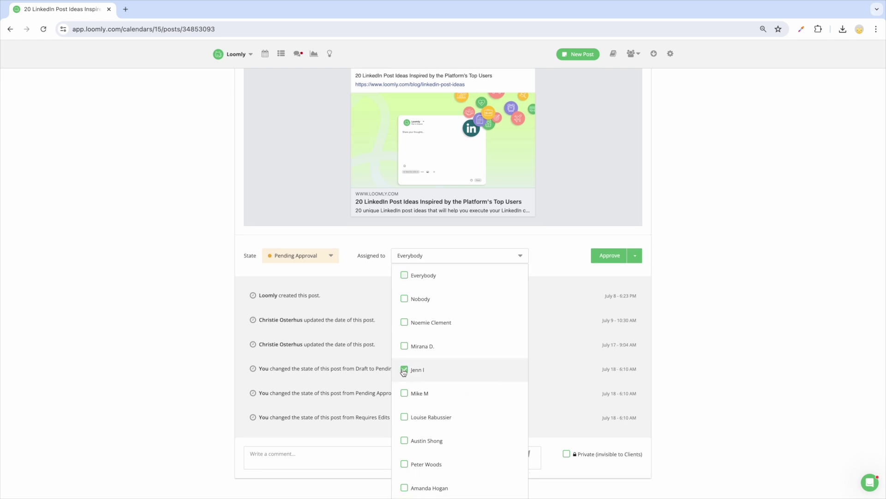
pyautogui.click(405, 348)
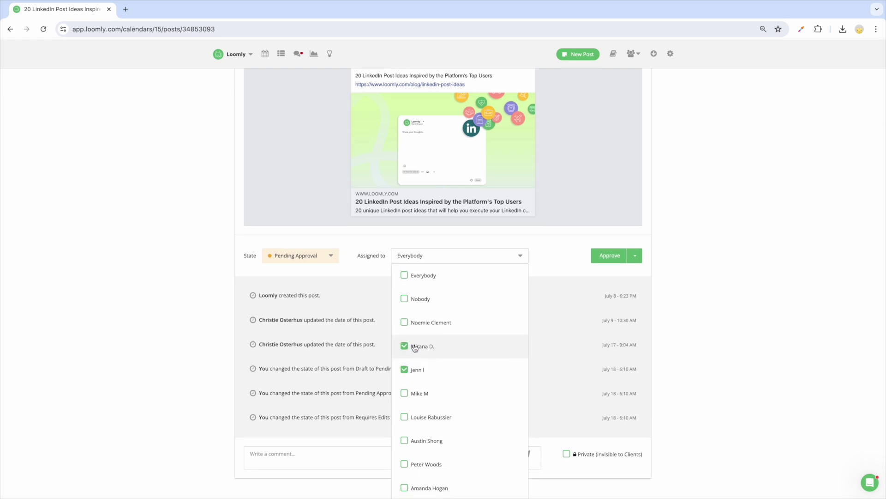
pyautogui.click(552, 271)
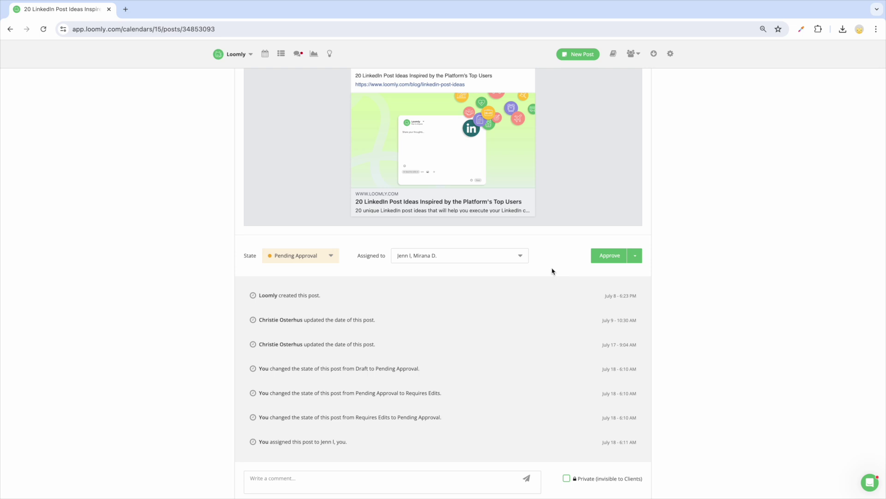
pyautogui.scroll(4, 339, 283)
# - Switch to the July list view, then expand the Cat calendar's notification settings
pyautogui.click(280, 75)
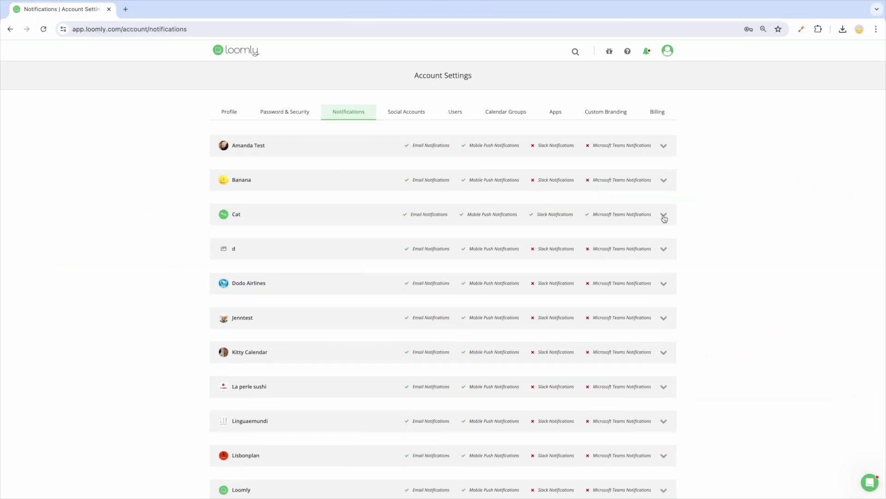
pyautogui.click(664, 215)
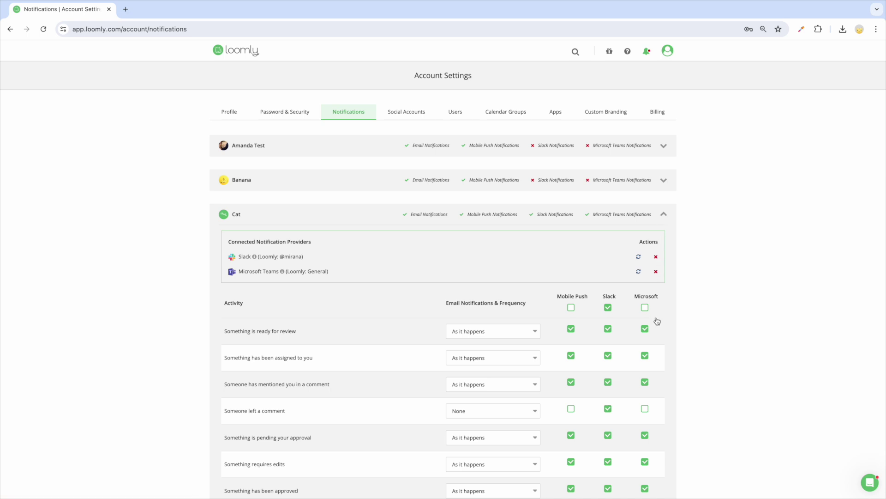
pyautogui.scroll(-1, 658, 323)
pyautogui.scroll(-3, 657, 323)
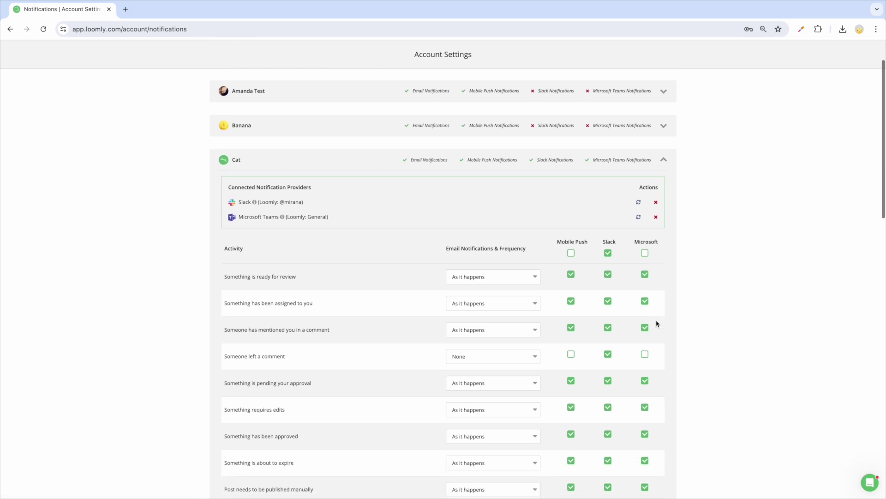
pyautogui.scroll(-1, 658, 323)
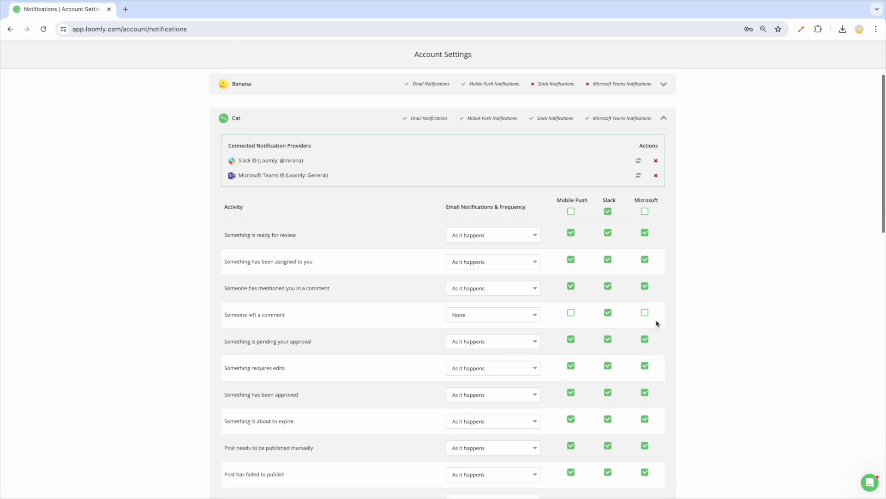
pyautogui.scroll(1, 658, 324)
pyautogui.scroll(1, 658, 323)
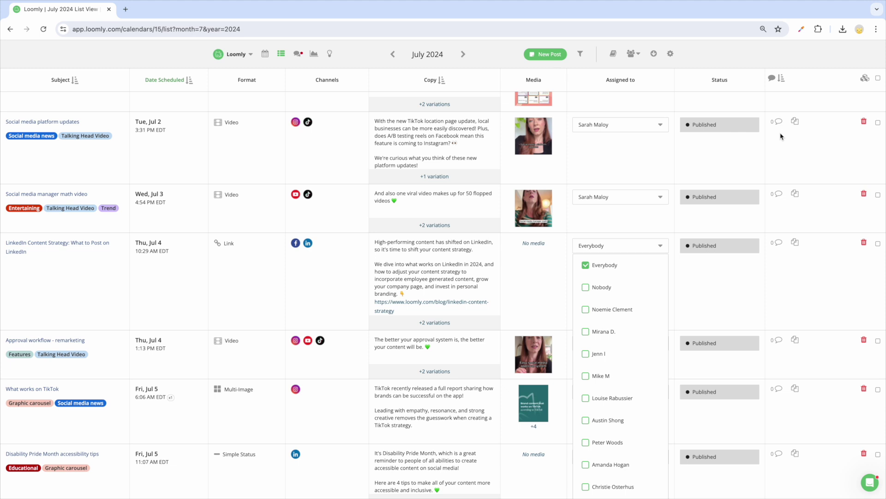
# - Notify a collaborator with the message 'This is ready for you to review'
pyautogui.click(634, 54)
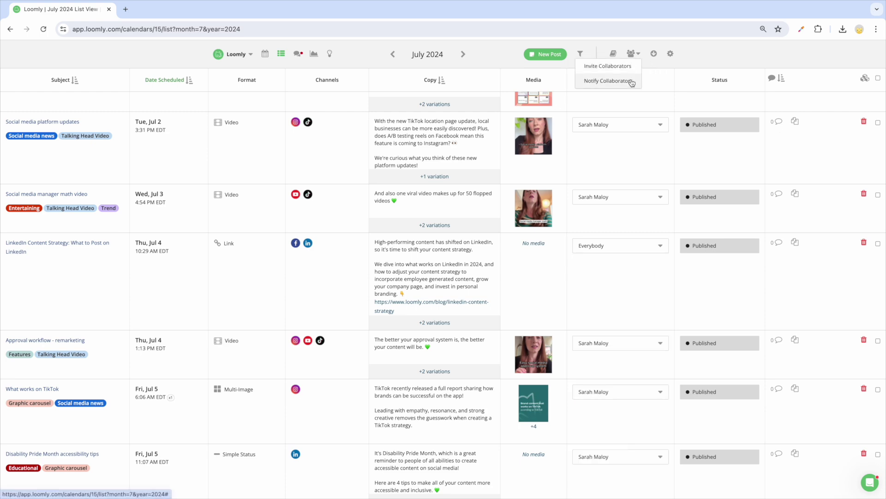
pyautogui.click(607, 81)
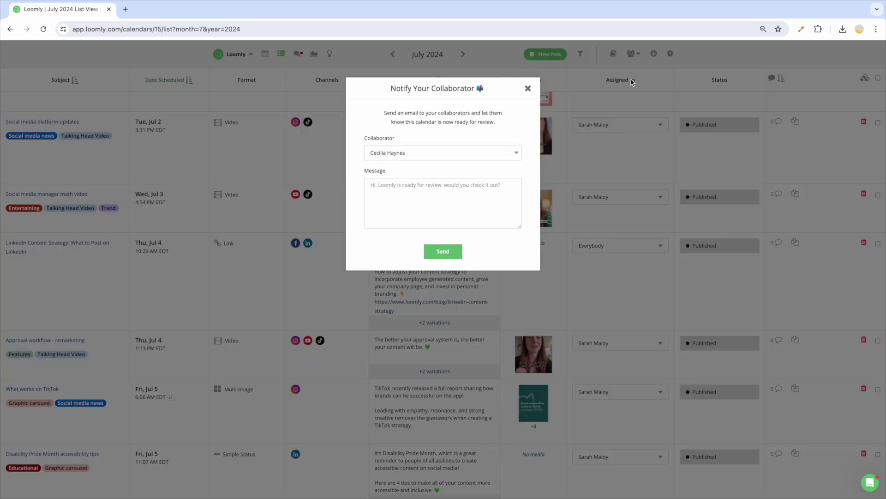
pyautogui.click(443, 203)
pyautogui.write('This is ready for you to review!')
pyautogui.click(439, 251)
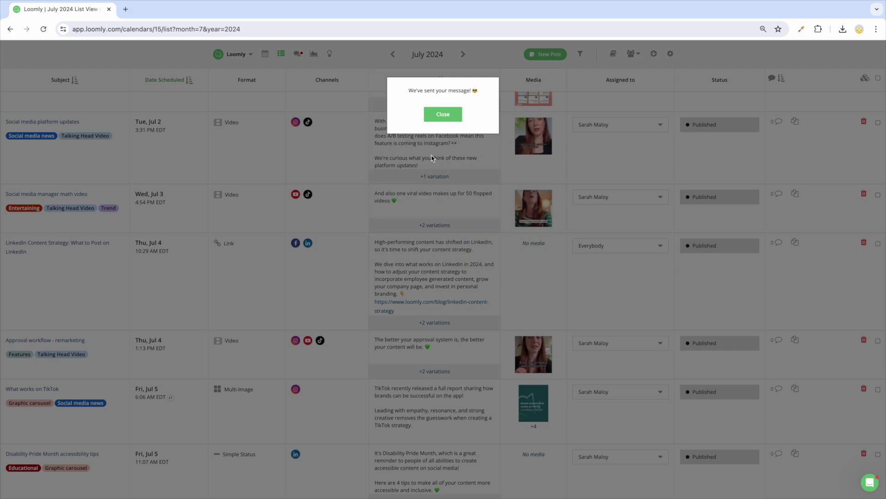
pyautogui.click(429, 118)
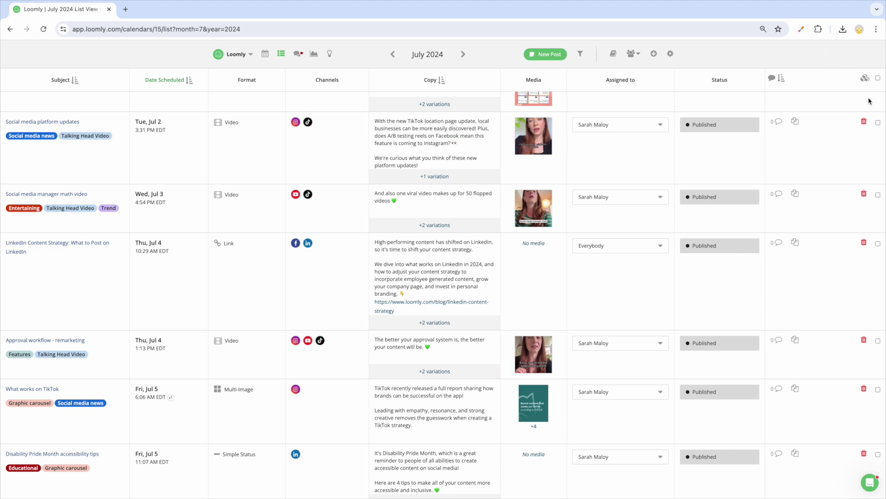
# - Bulk-select the Jul 2, Jul 3 and Jul 4 posts, view bulk actions, then deselect all
pyautogui.click(878, 122)
pyautogui.click(878, 195)
pyautogui.click(878, 243)
pyautogui.click(867, 79)
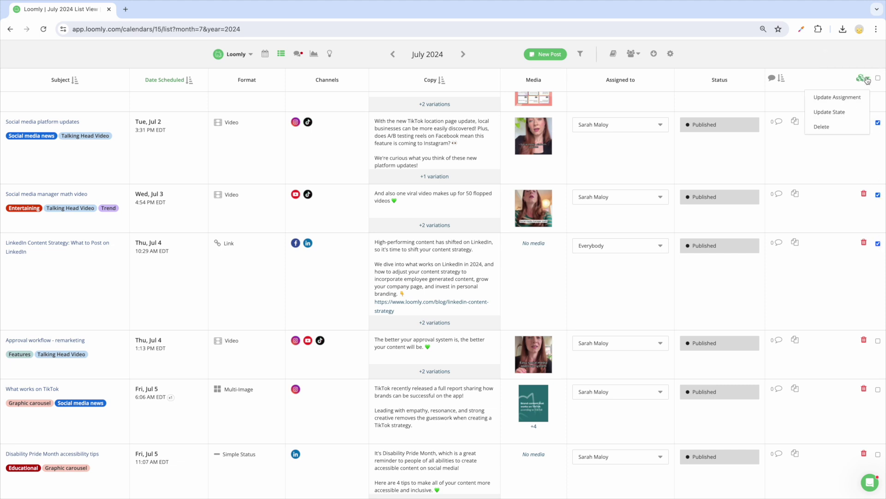
pyautogui.click(867, 79)
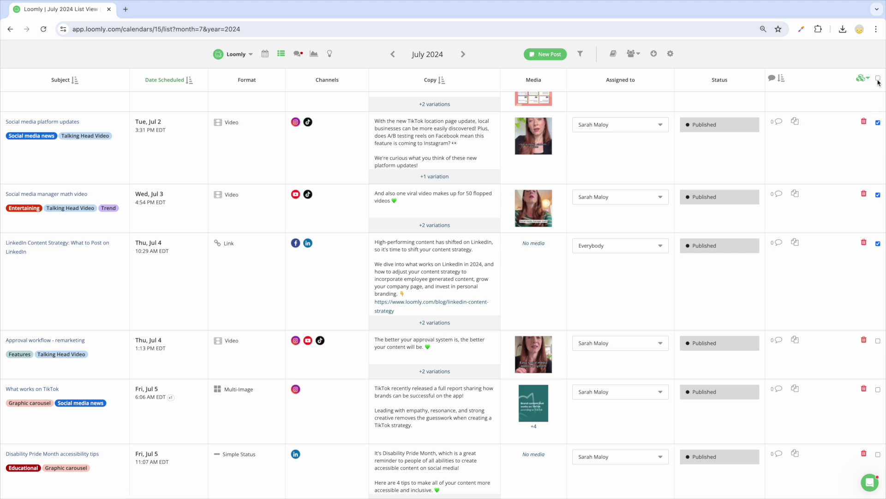
pyautogui.click(878, 77)
pyautogui.click(878, 77)
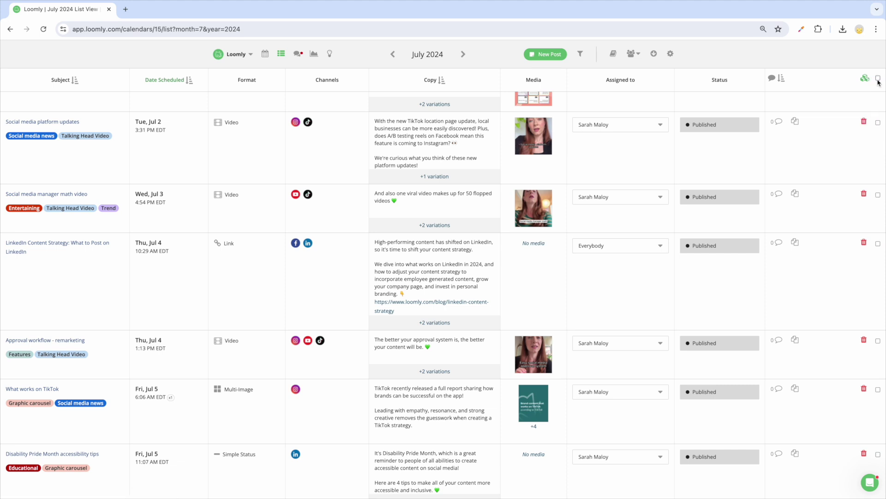
# - Comment on Social media platform updates mentioning a teammate: 'Let me know what you think!'
pyautogui.click(779, 122)
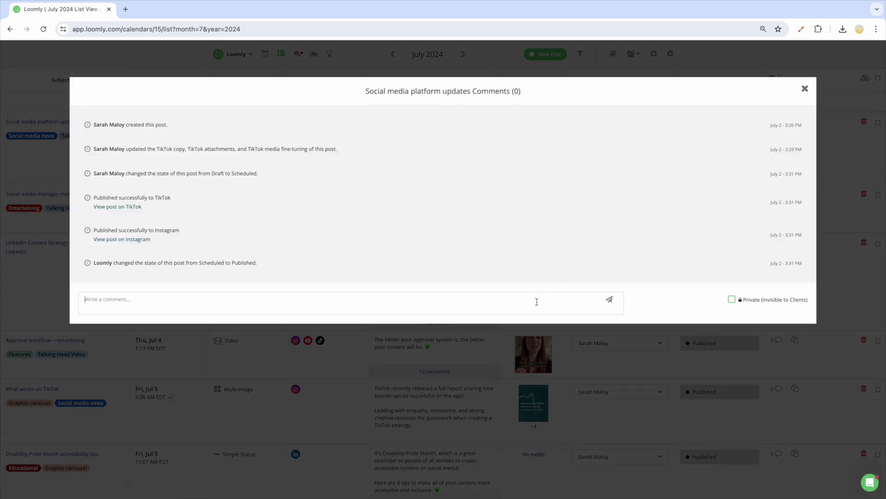
pyautogui.write('@m')
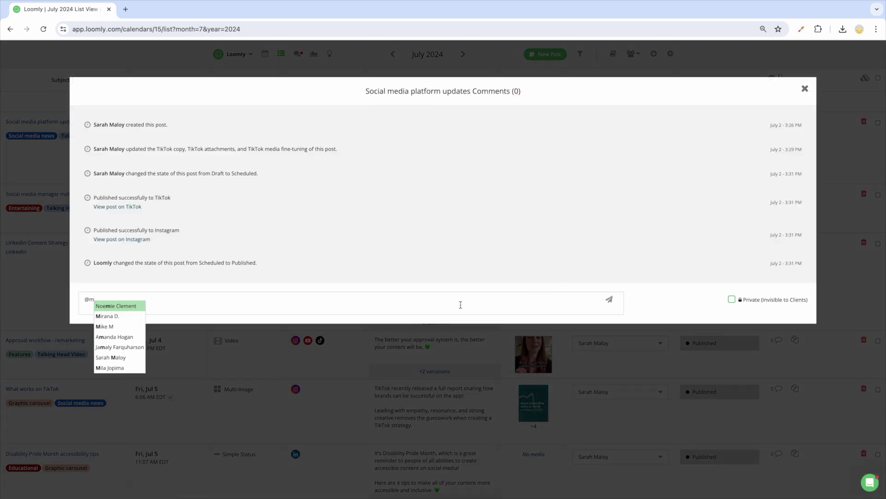
pyautogui.click(117, 316)
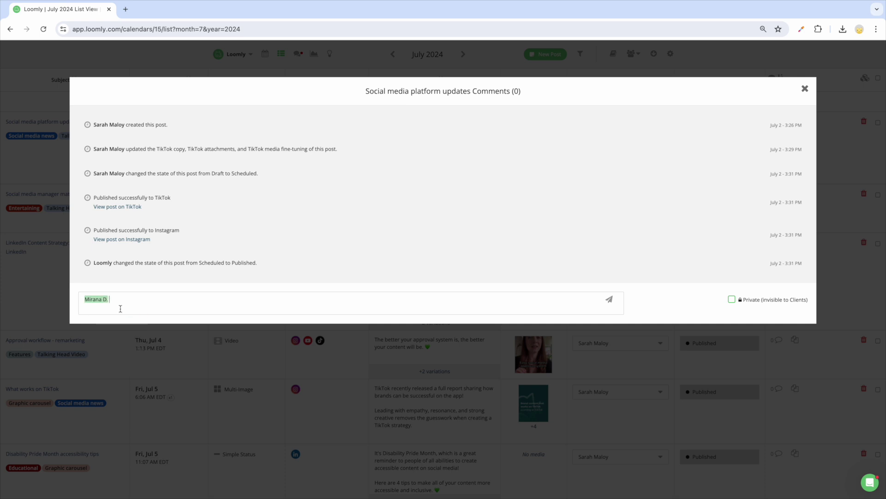
pyautogui.write('Let me know what you think!')
pyautogui.click(610, 300)
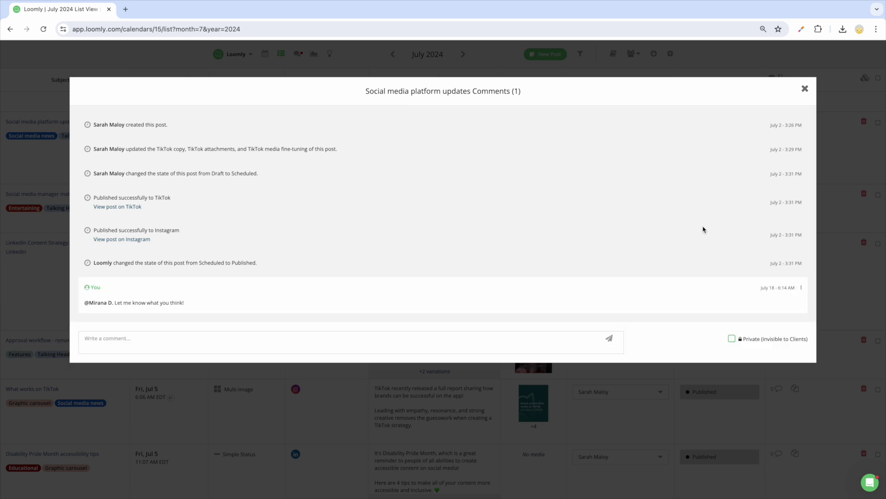
pyautogui.click(805, 89)
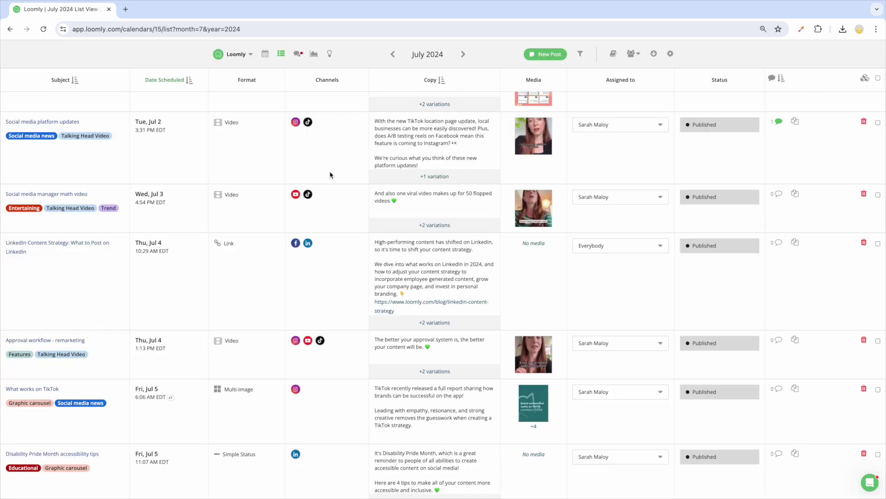
# - Add a private 'Looks good!' comment hidden from clients on the post
pyautogui.click(54, 124)
pyautogui.scroll(-10, 252, 305)
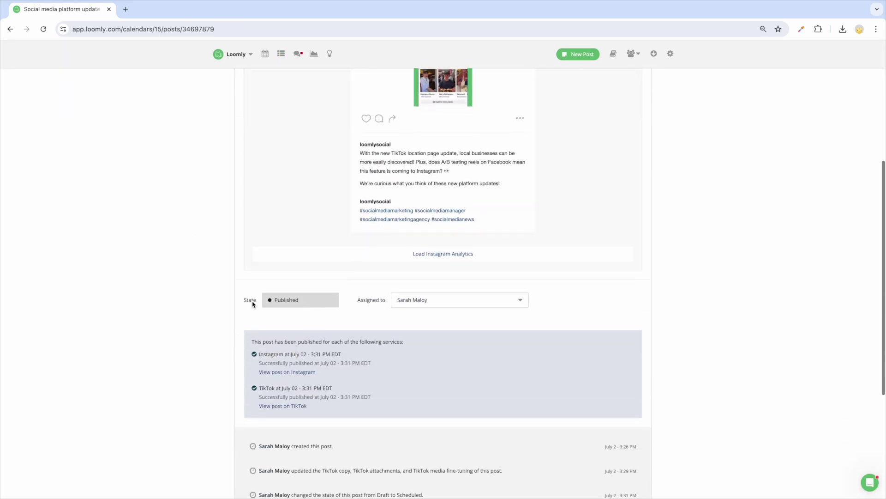
pyautogui.scroll(-1, 252, 304)
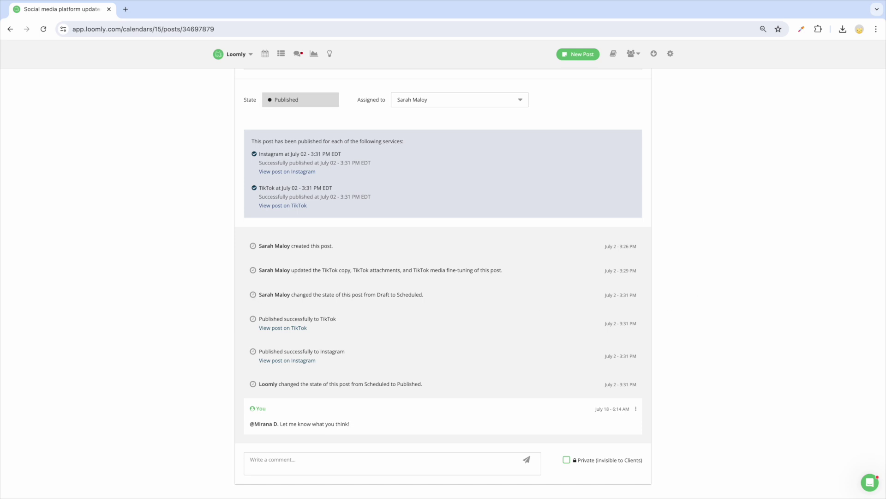
pyautogui.write('Looks good!')
pyautogui.click(566, 459)
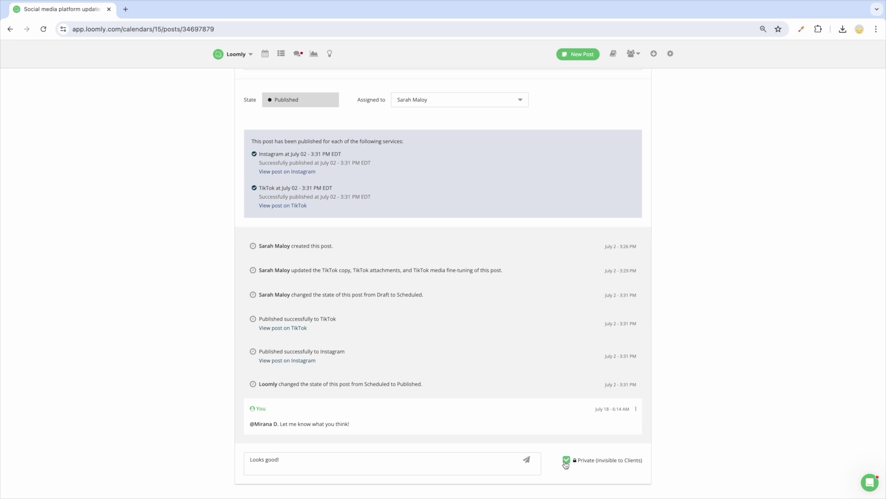
pyautogui.click(526, 460)
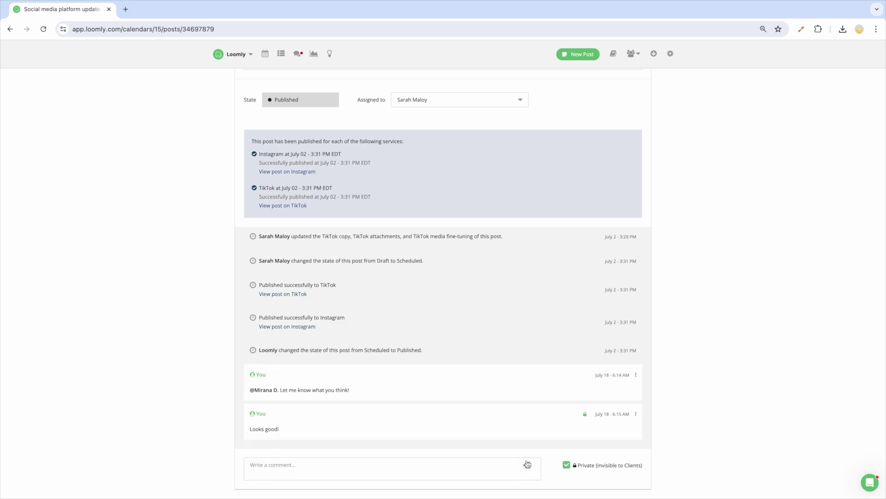
# - Pin the first comment to the post
pyautogui.click(635, 375)
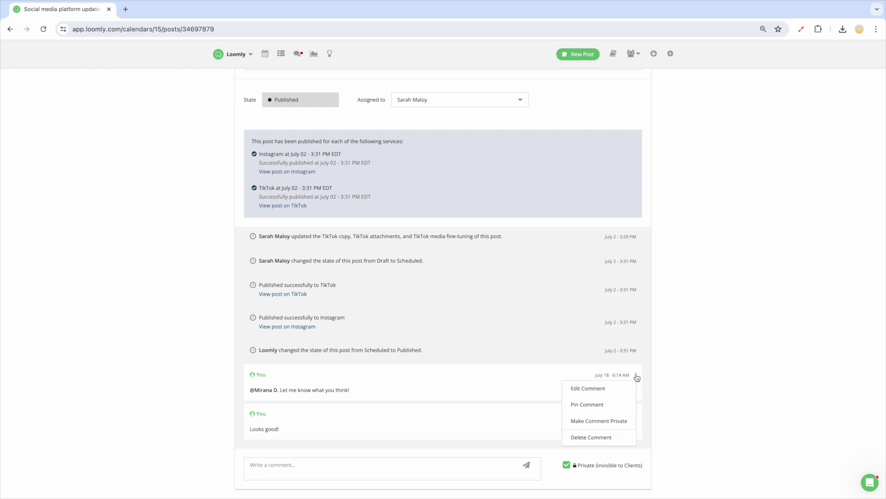
pyautogui.click(620, 408)
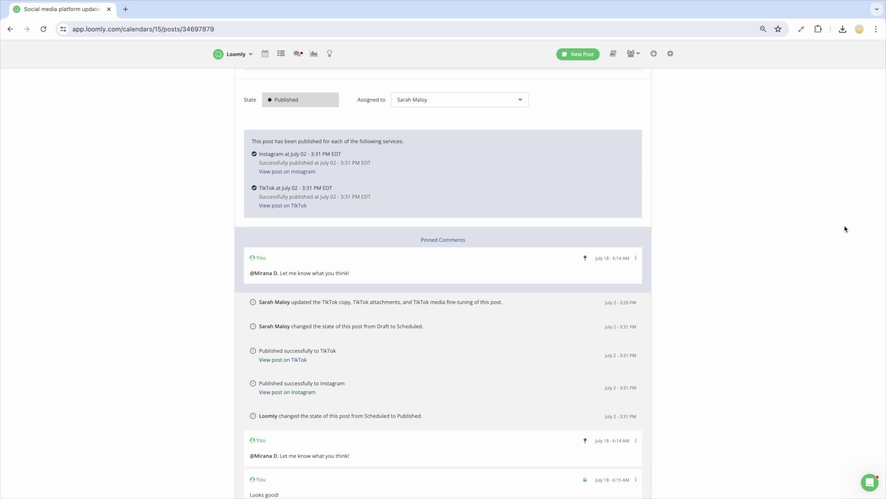
pyautogui.scroll(15, 807, 184)
# - Open the emojis image in the media library and copy its shareable link
pyautogui.click(615, 77)
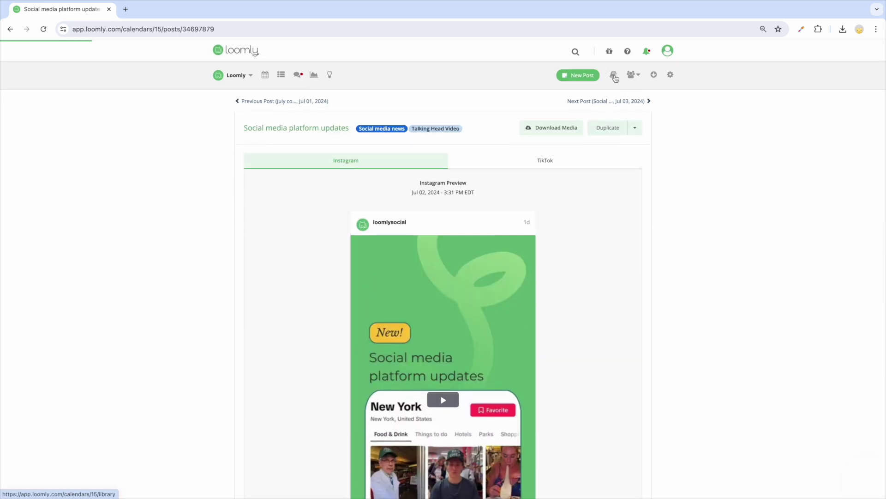
pyautogui.click(860, 104)
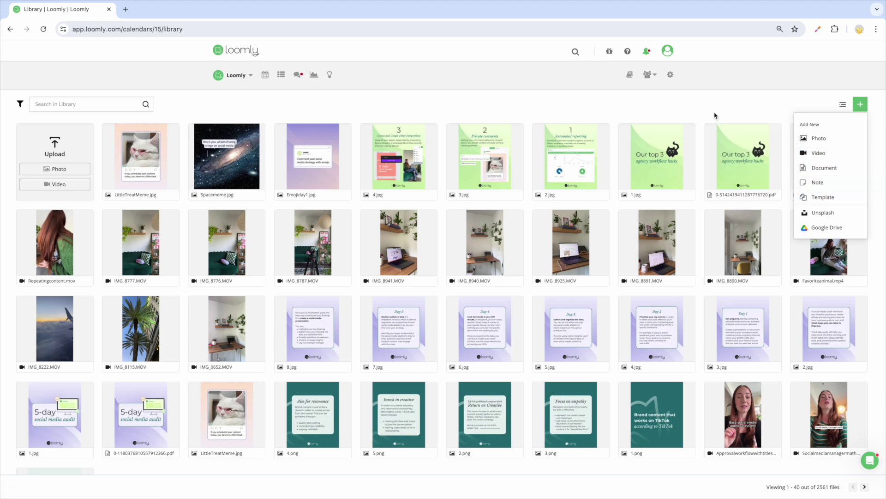
pyautogui.click(838, 155)
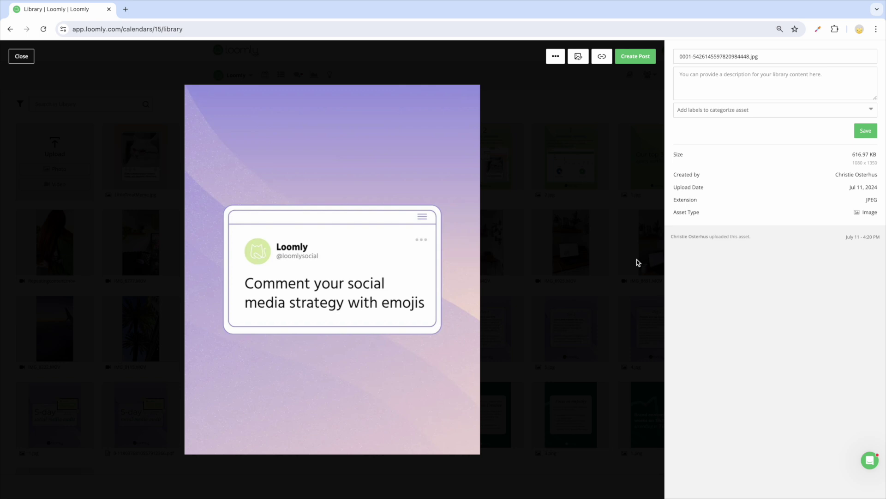
pyautogui.click(602, 58)
# - Apply a filter to the emojis image and save the edited version
pyautogui.click(579, 56)
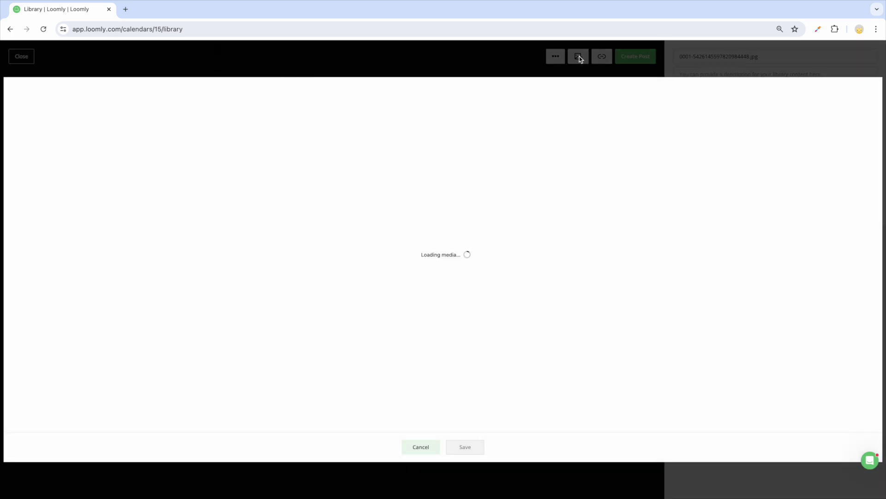
pyautogui.click(26, 227)
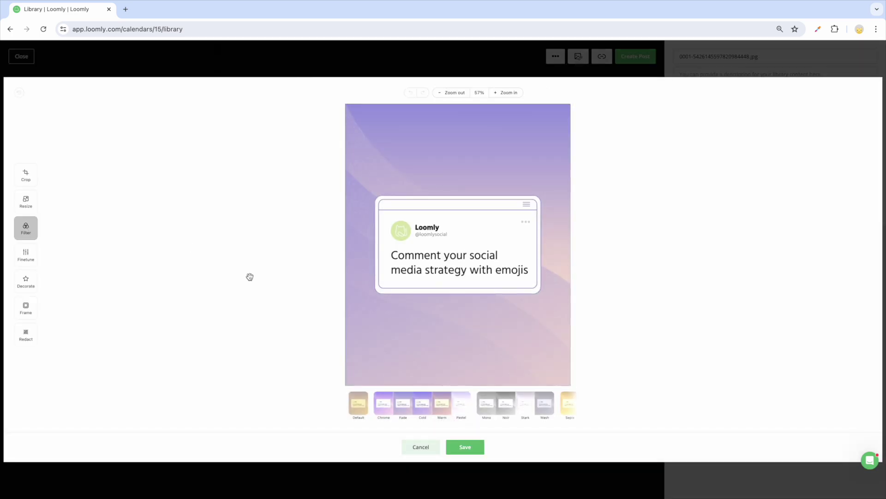
pyautogui.click(418, 403)
pyautogui.click(463, 446)
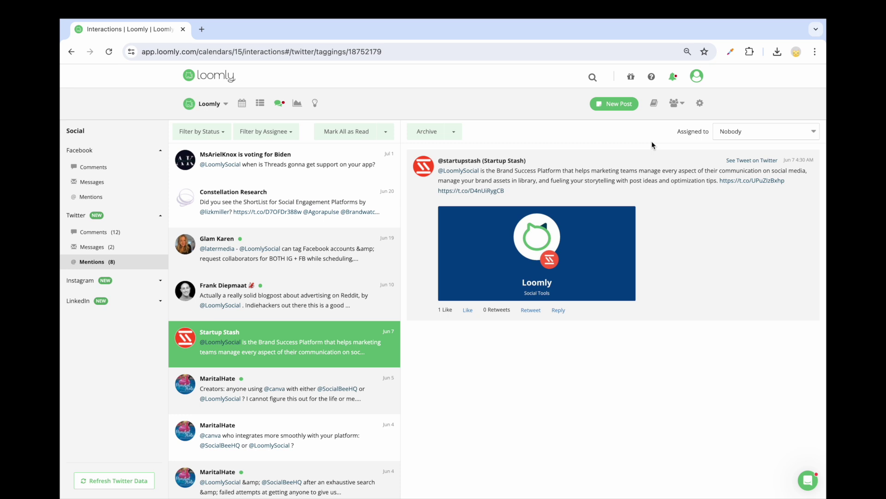
# - Assign the Startup Stash mention to a team member and reply with the New Saved Reply text
pyautogui.click(744, 140)
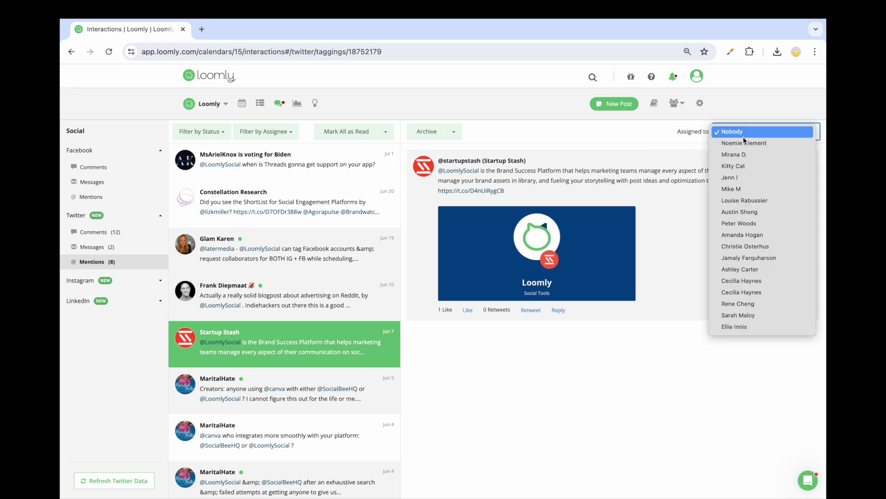
pyautogui.click(744, 166)
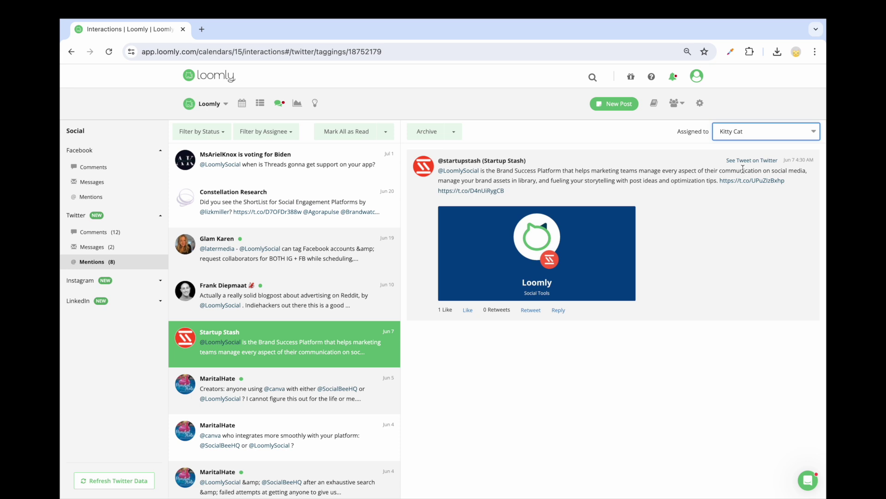
pyautogui.click(563, 311)
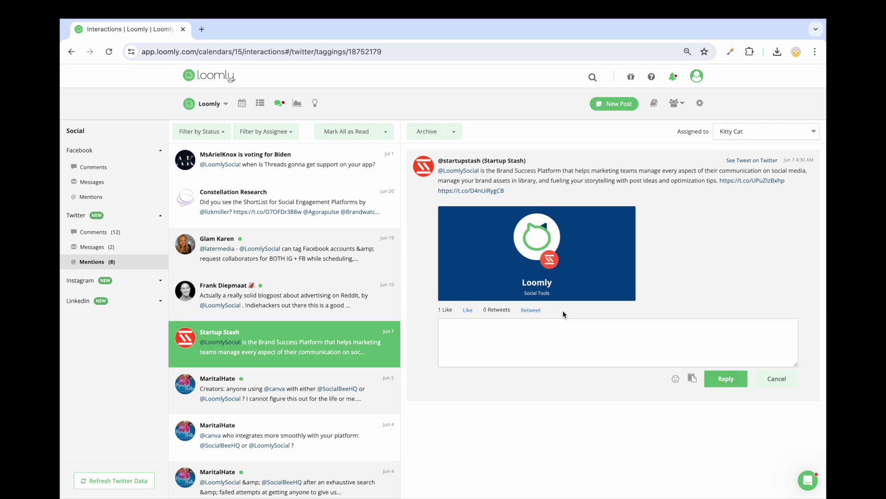
pyautogui.click(692, 379)
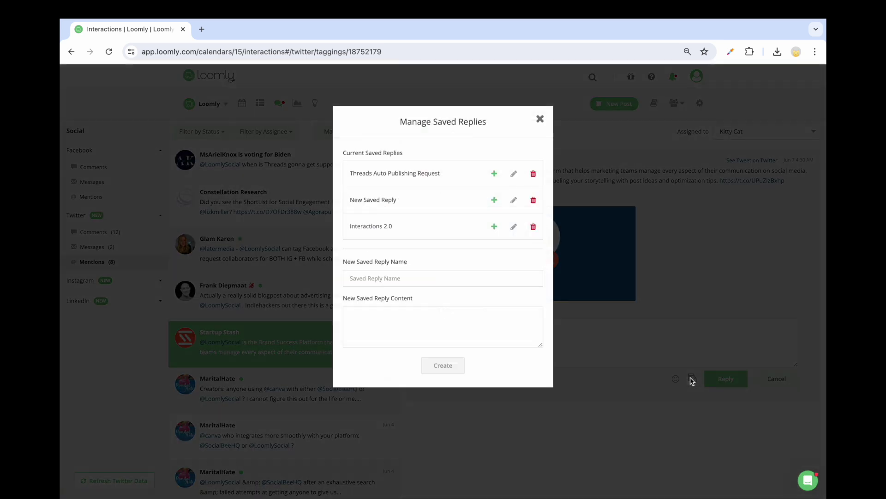
pyautogui.click(494, 200)
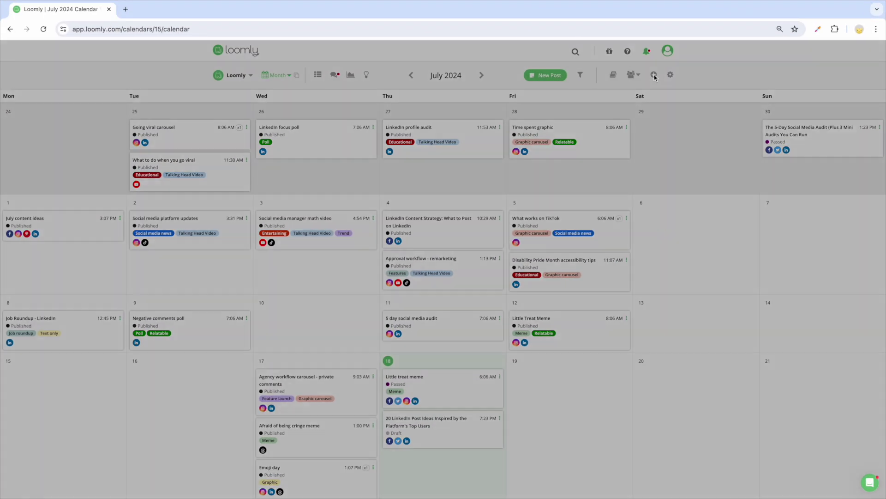
pyautogui.click(654, 74)
# - Check the July 2024 PDF export, toggle List View and back, then open Facebook Analytics
pyautogui.click(541, 88)
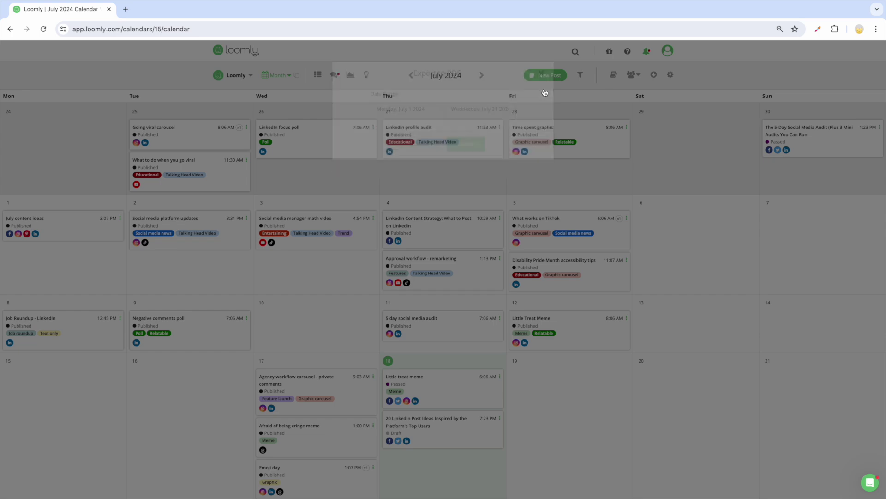
pyautogui.click(318, 75)
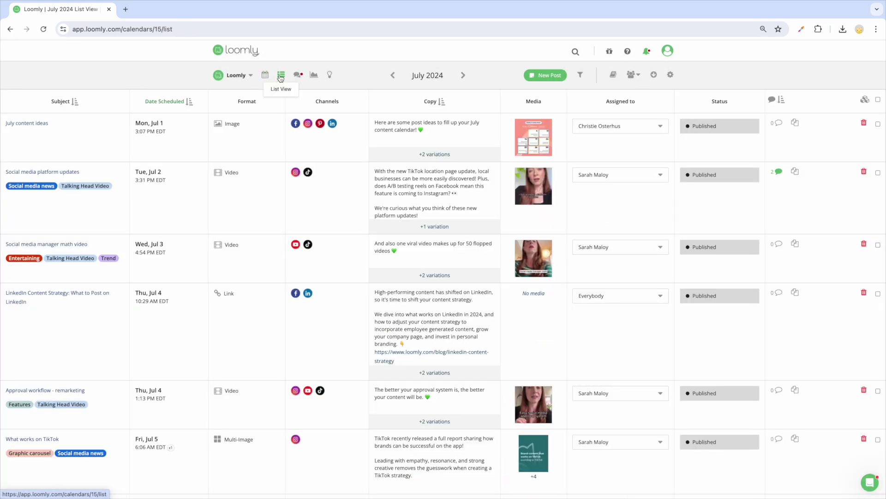
pyautogui.click(265, 74)
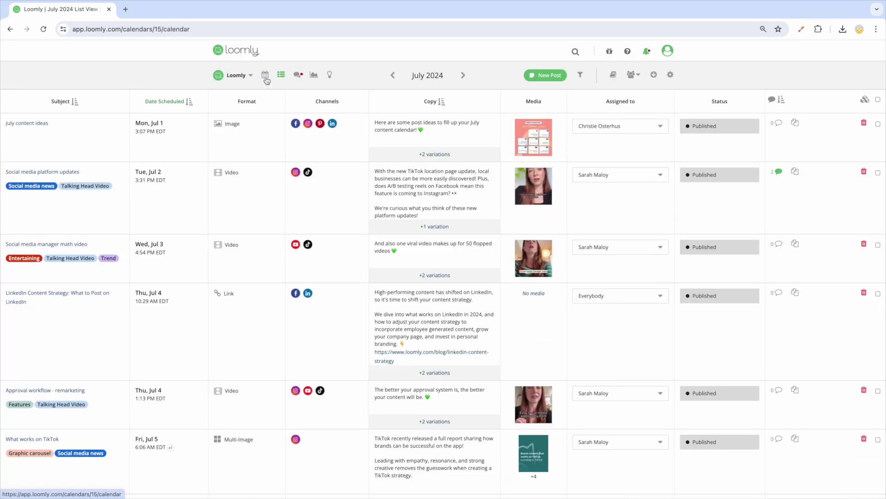
pyautogui.click(653, 76)
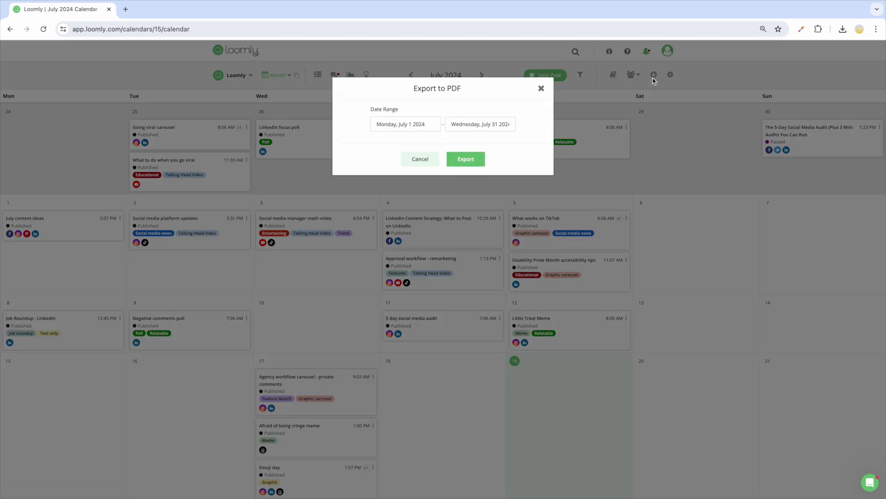
pyautogui.click(538, 89)
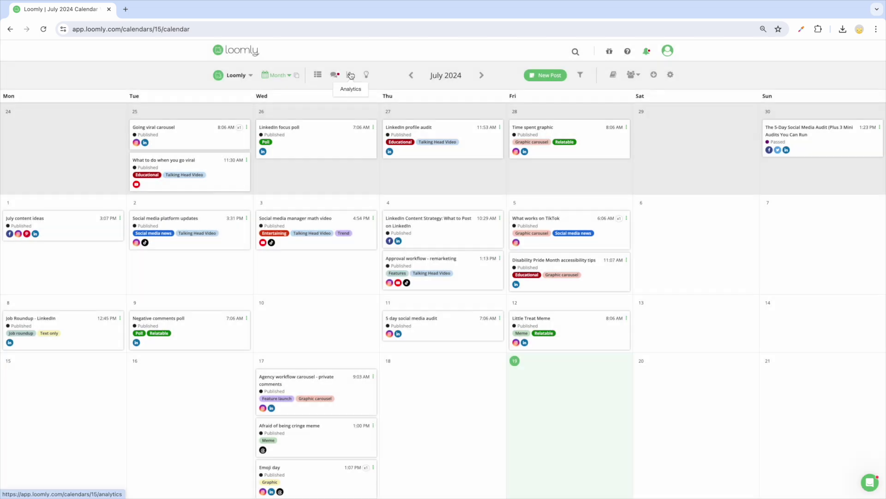
pyautogui.click(350, 74)
# - Look at Export Analytics, then open Schedule PDF Reports showing the weekly five-service report
pyautogui.click(650, 75)
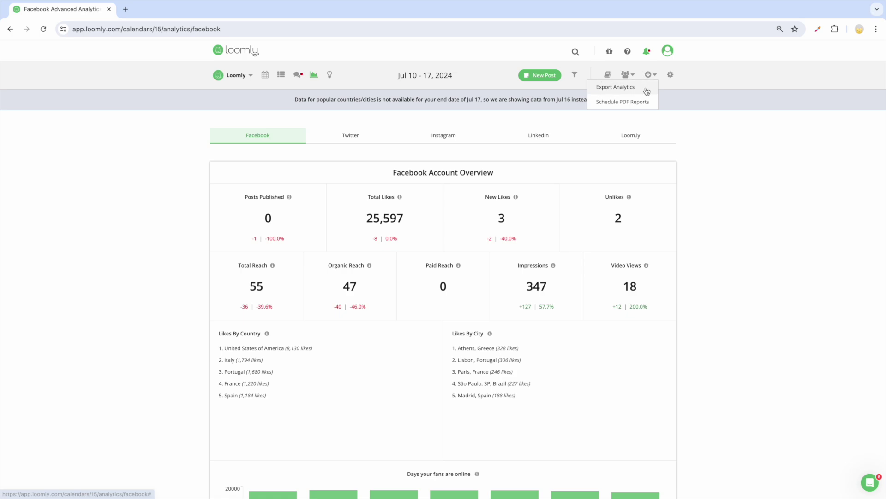
pyautogui.click(647, 87)
pyautogui.click(541, 88)
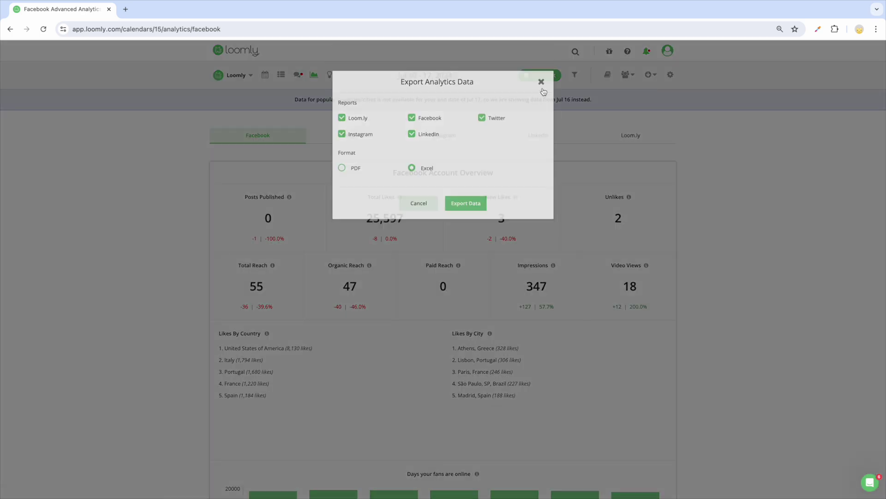
pyautogui.click(650, 75)
pyautogui.click(650, 101)
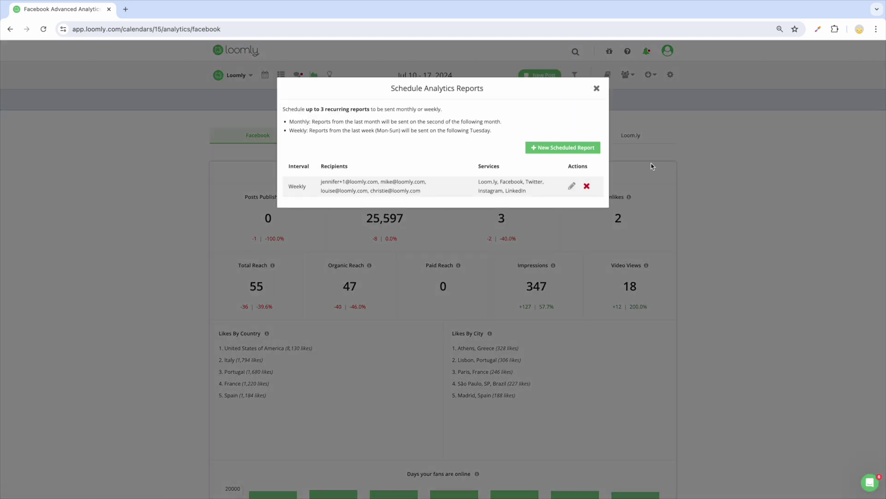